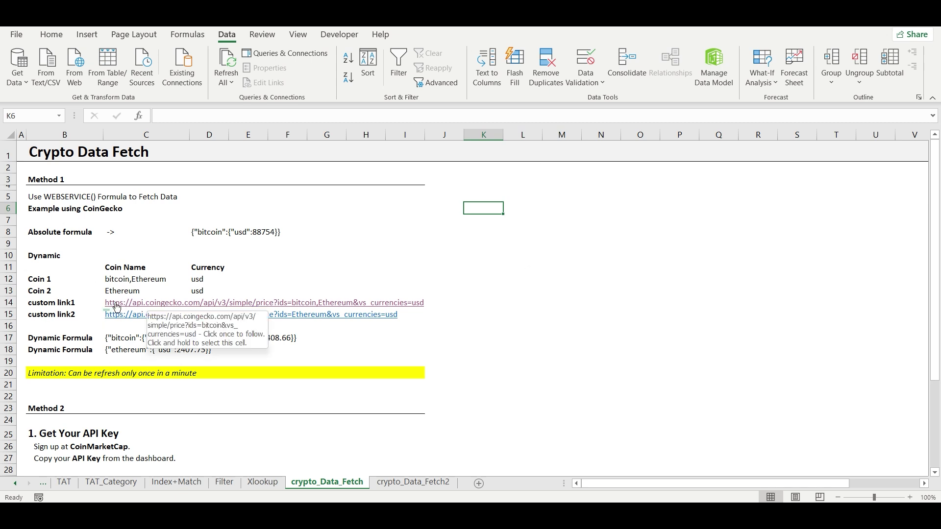
# Open the custom link2 CoinGecko address in the browser to view its price response
pyautogui.click(90, 326)
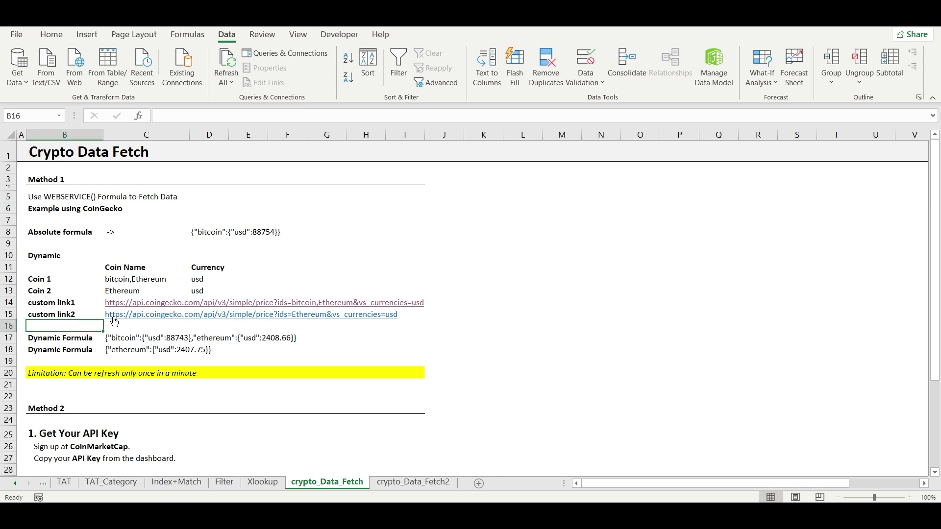
pyautogui.click(112, 316)
pyautogui.click(112, 316)
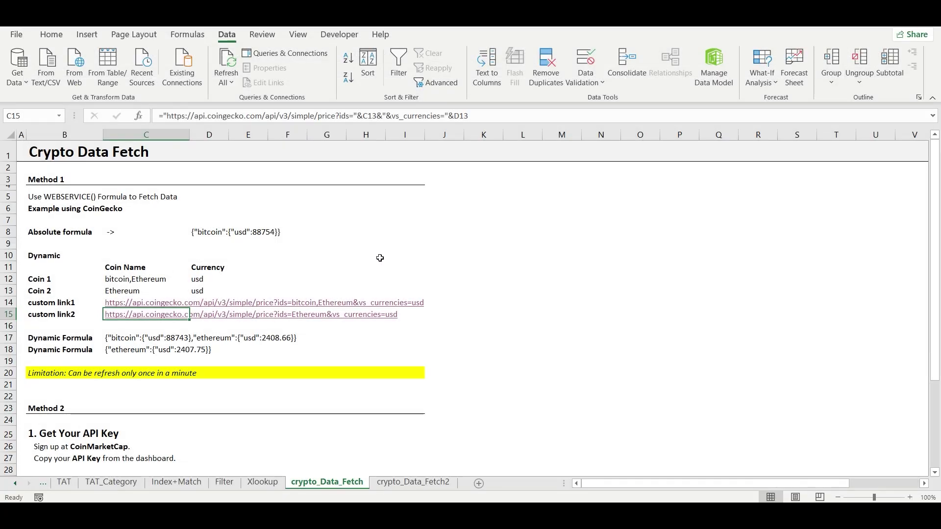
# Inspect the absolute WEBSERVICE formula in cell D8 that calls the CoinGecko bitcoin price address
pyautogui.click(378, 253)
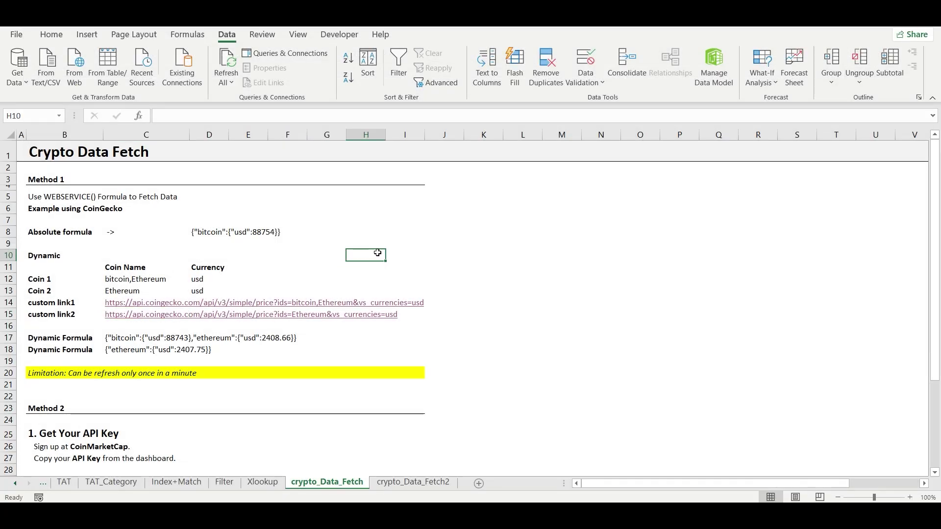
pyautogui.click(204, 231)
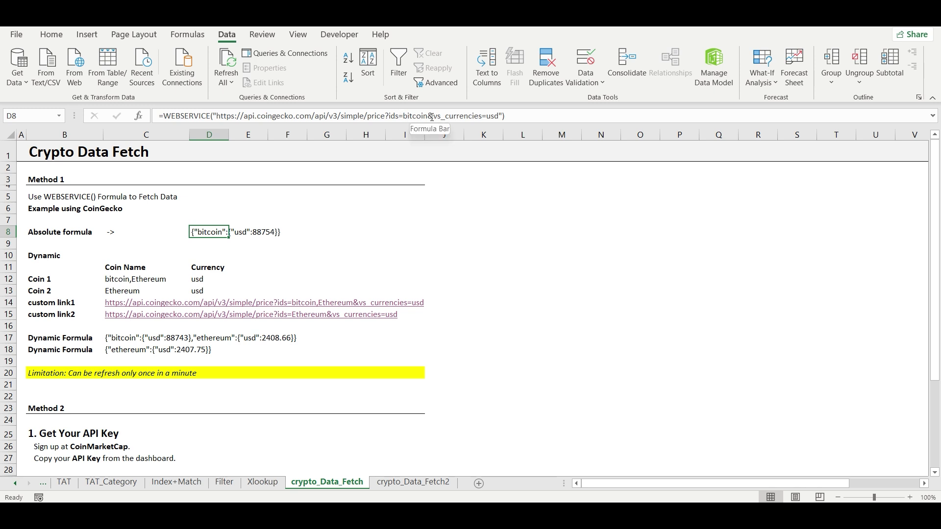
pyautogui.click(259, 270)
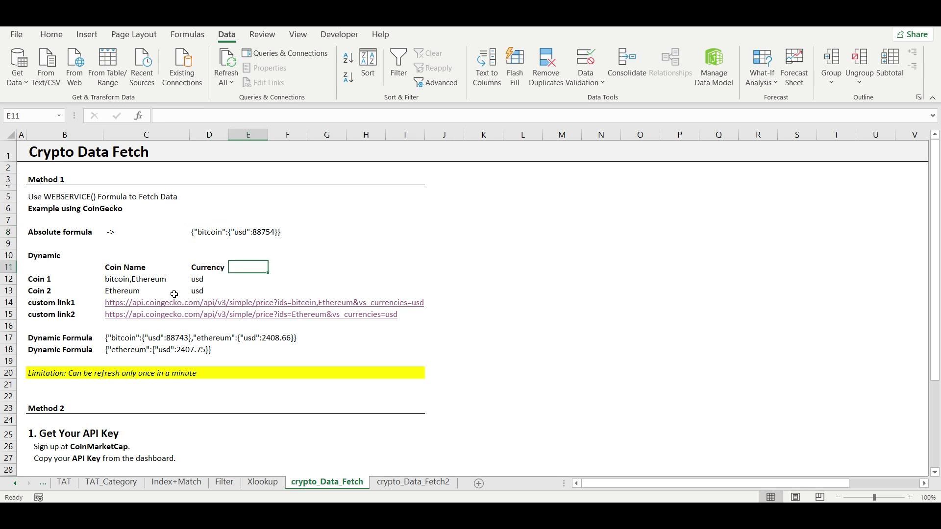
# Review the coin name and currency inputs for Coin 1 and Coin 2 in cells C12 to D13
pyautogui.scroll(-1, 143, 252)
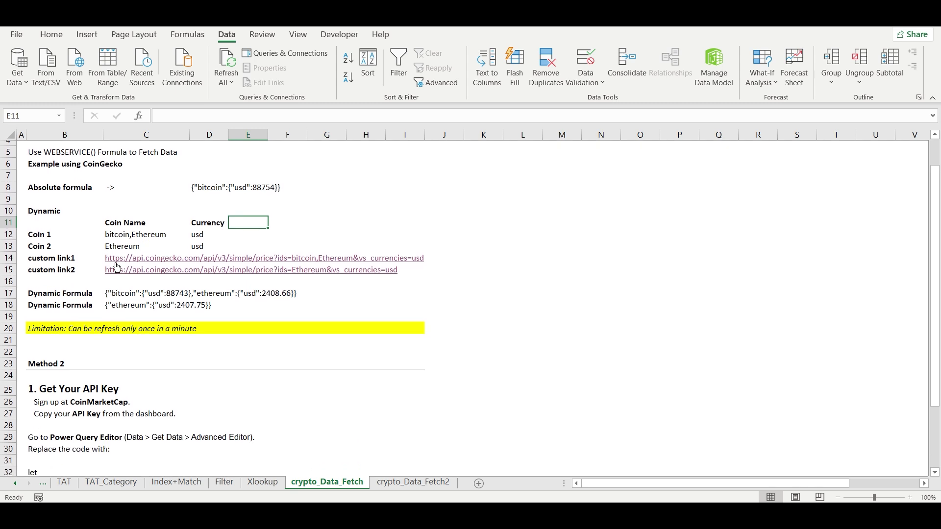
pyautogui.click(125, 233)
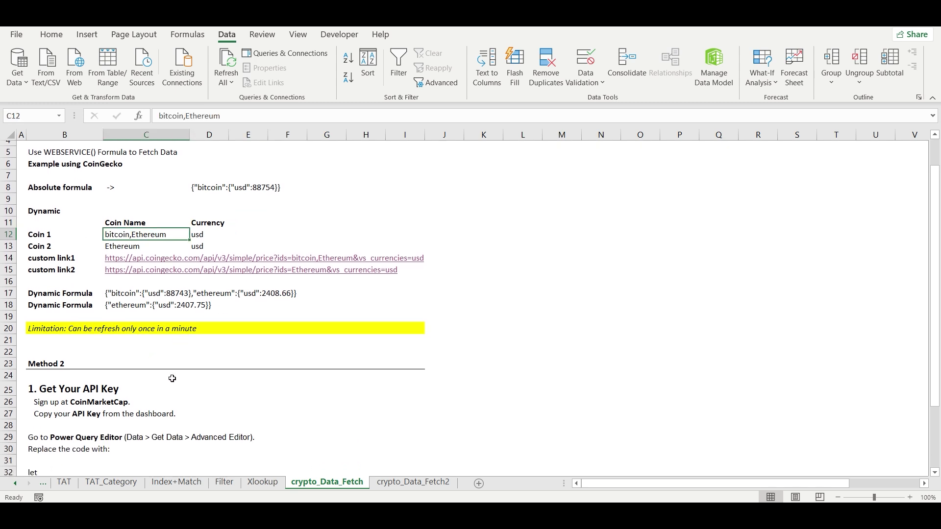
pyautogui.click(203, 237)
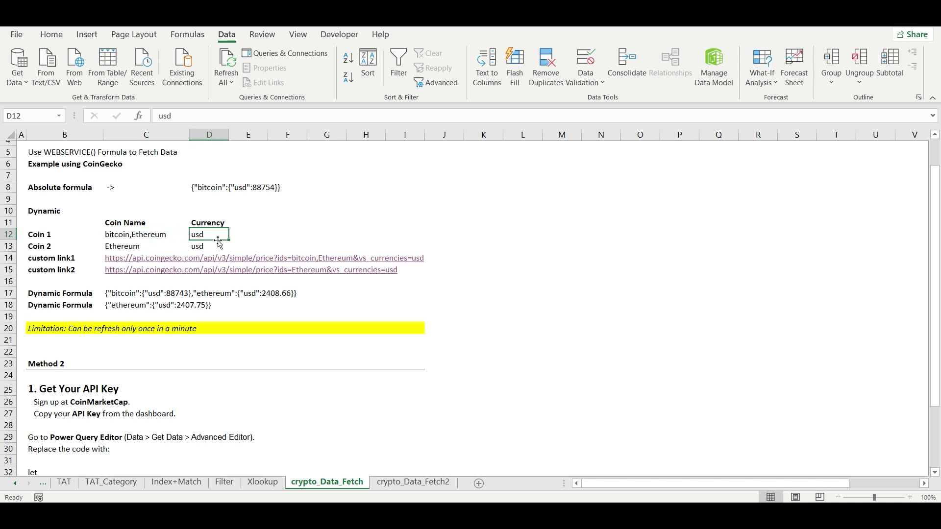
pyautogui.click(116, 246)
pyautogui.click(208, 248)
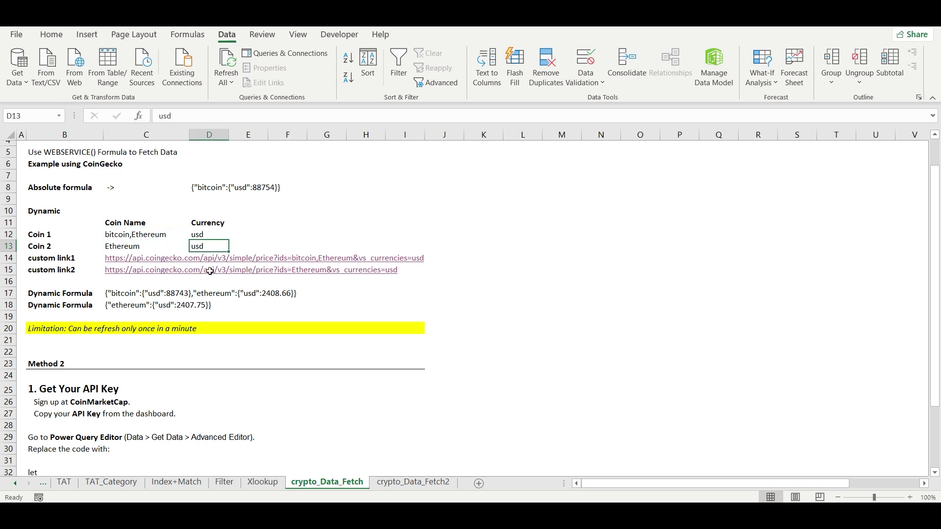
# Examine how the custom link1 formula in C14 joins the CoinGecko base URL with cells C12 and D12
pyautogui.click(72, 259)
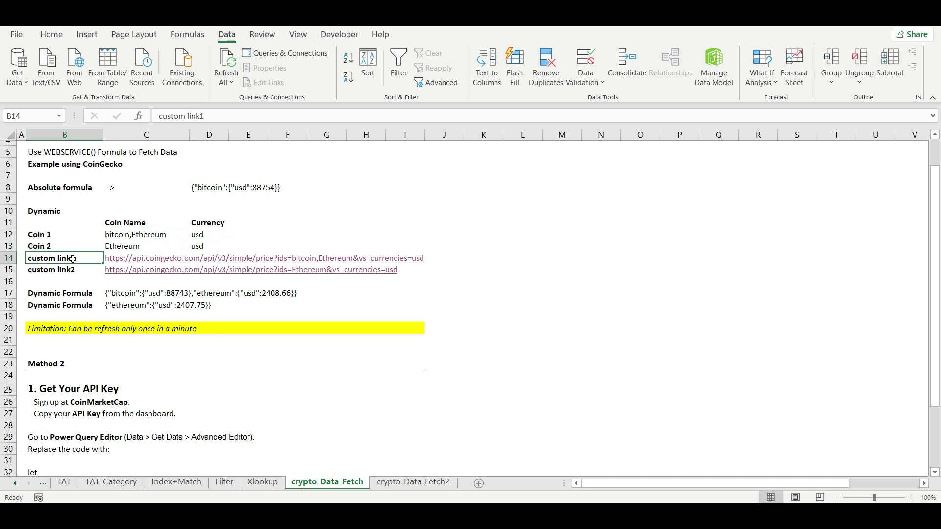
pyautogui.press('Right')
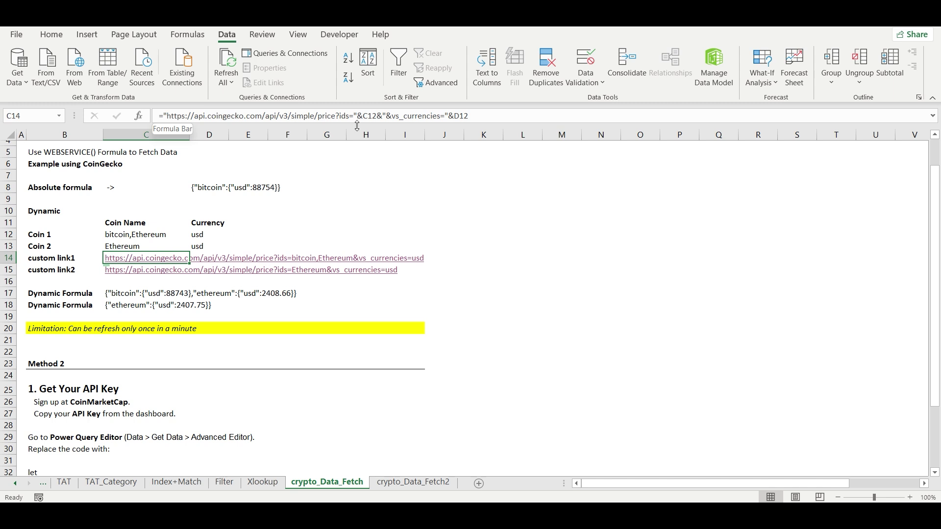
pyautogui.moveTo(354, 116); pyautogui.dragTo(167, 116)
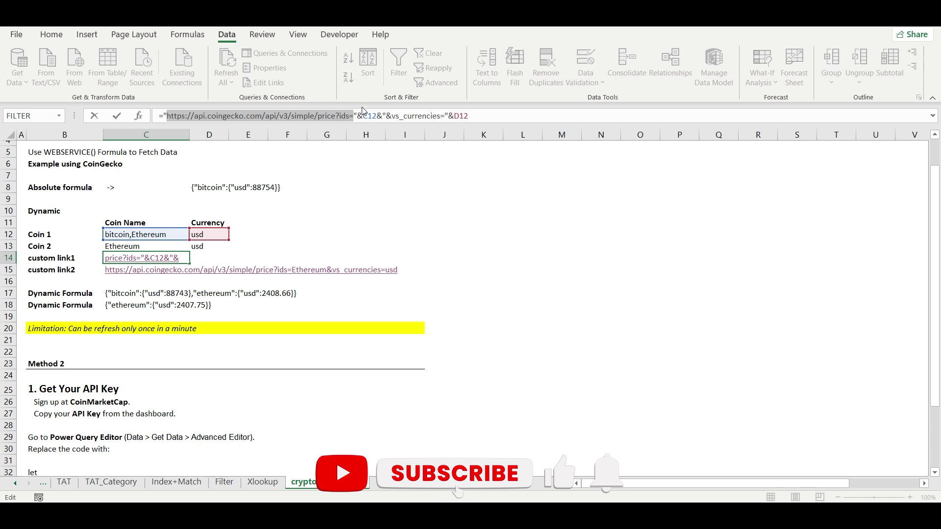
pyautogui.moveTo(363, 116); pyautogui.dragTo(358, 116)
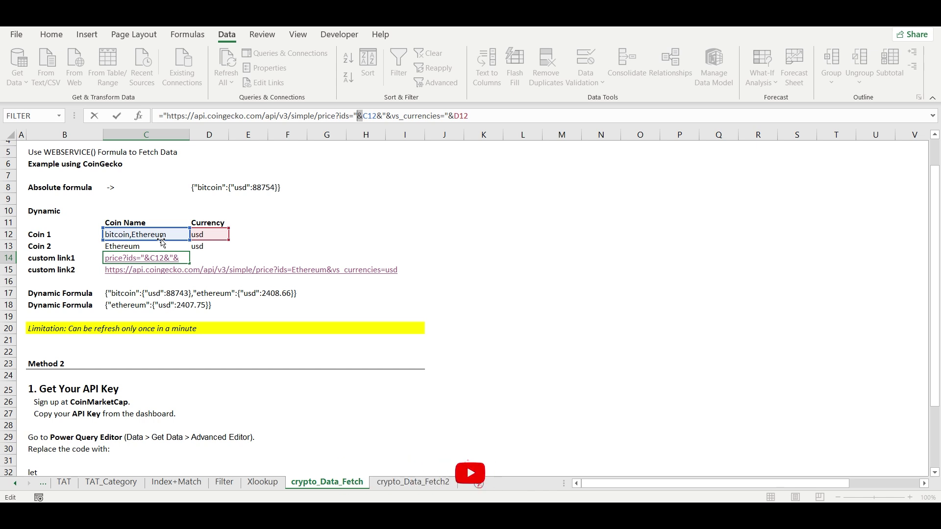
pyautogui.click(382, 116)
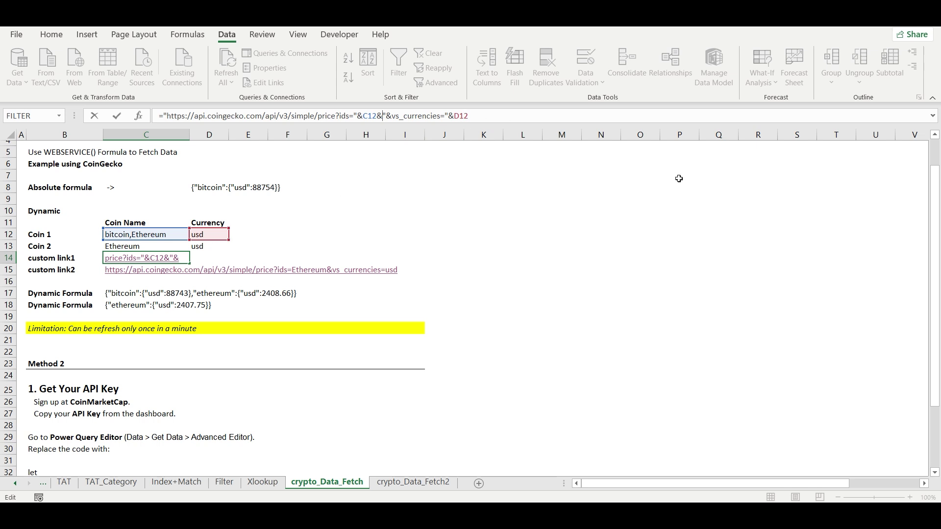
pyautogui.press('Return')
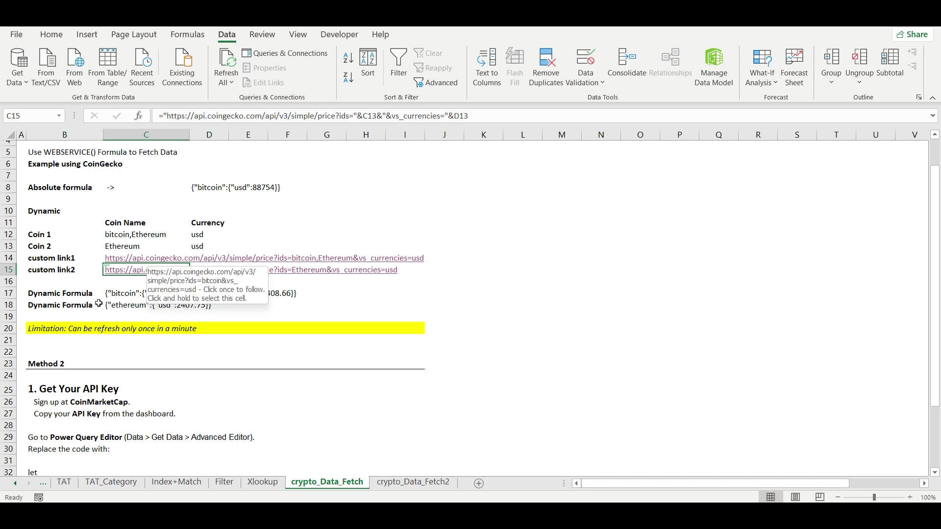
# Inspect the first dynamic formula in C17 to see which link cell WEBSERVICE references
pyautogui.click(124, 295)
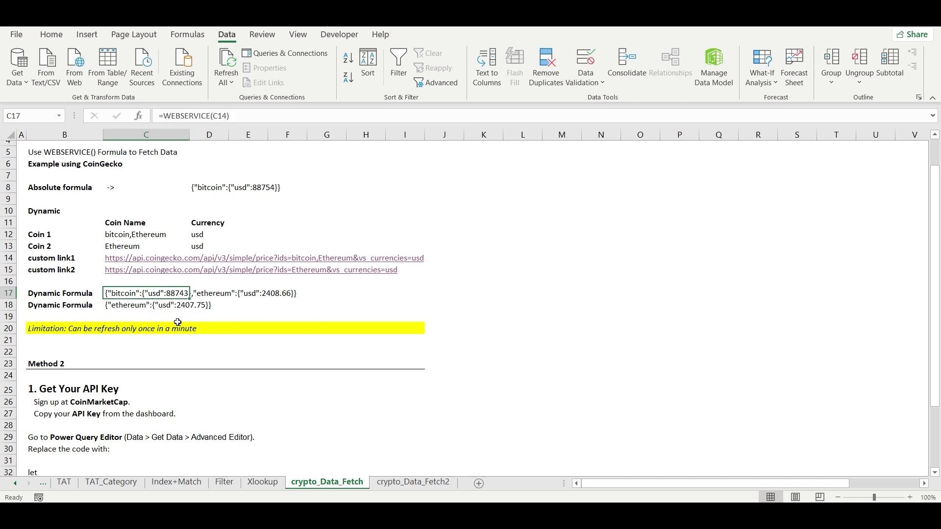
pyautogui.press('F2')
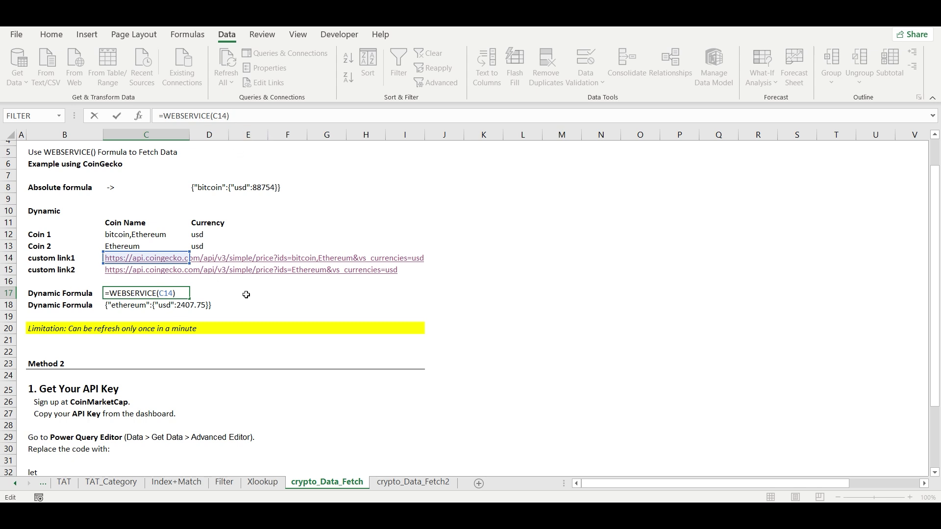
pyautogui.hotkey('ctrl', 'Return')
pyautogui.click(382, 301)
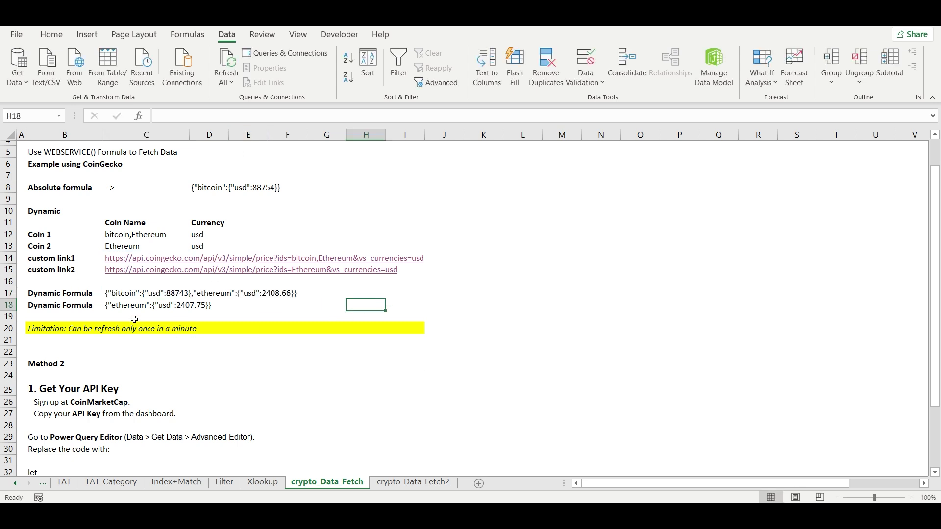
# Check the Coin 1 names in C12, the second dynamic formula in C18 and the limitation note in row 20
pyautogui.click(126, 231)
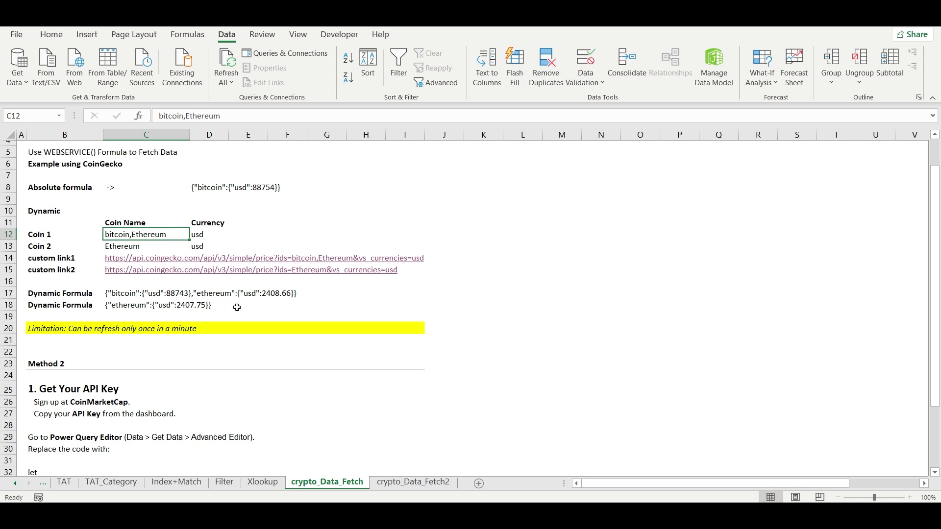
pyautogui.click(135, 305)
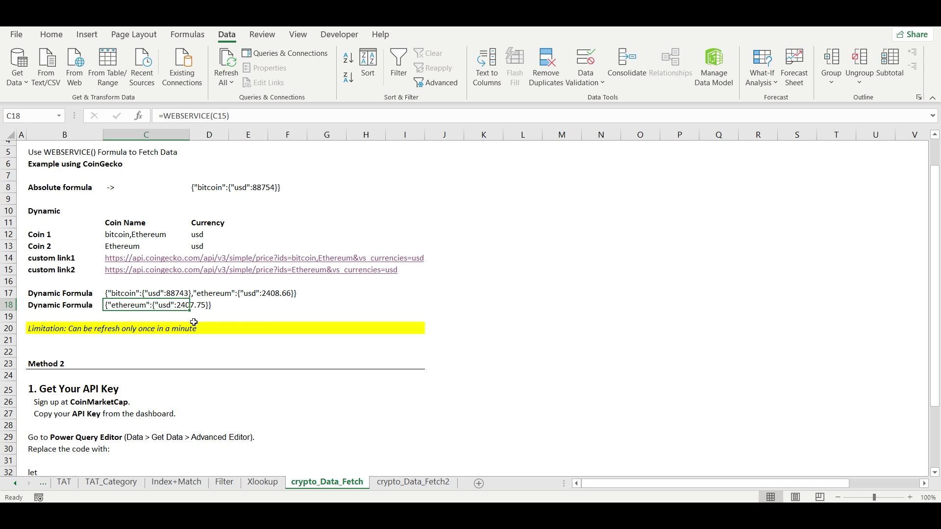
pyautogui.click(258, 314)
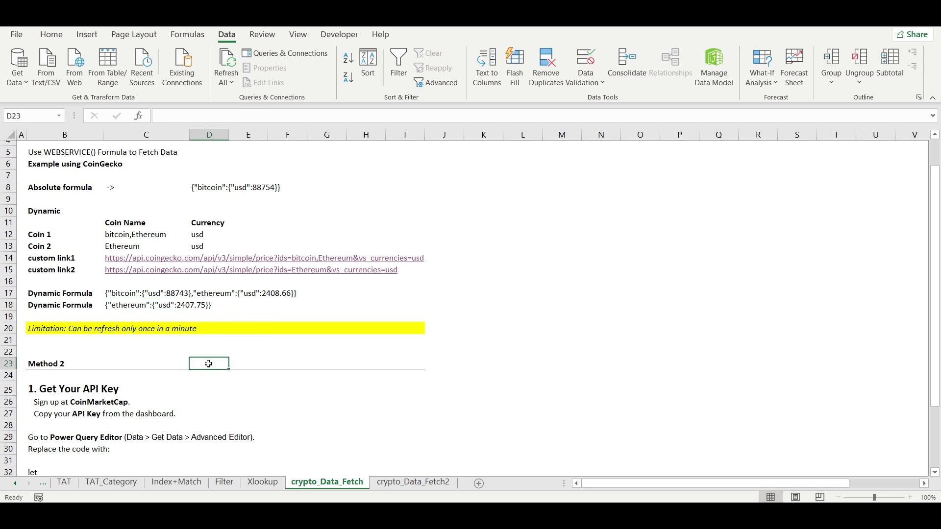
pyautogui.click(41, 330)
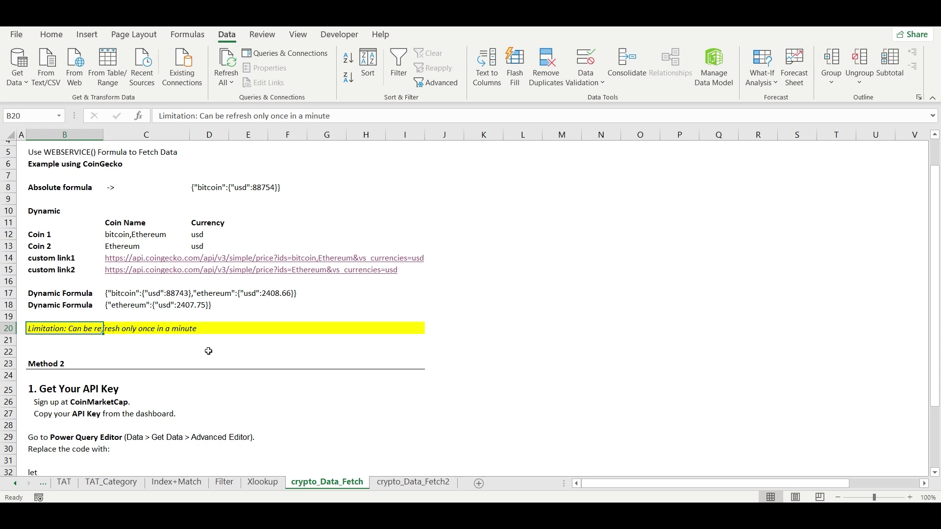
# Refresh the first dynamic price by re-entering =WEBSERVICE(C14) in C17
pyautogui.click(122, 294)
pyautogui.press('F2')
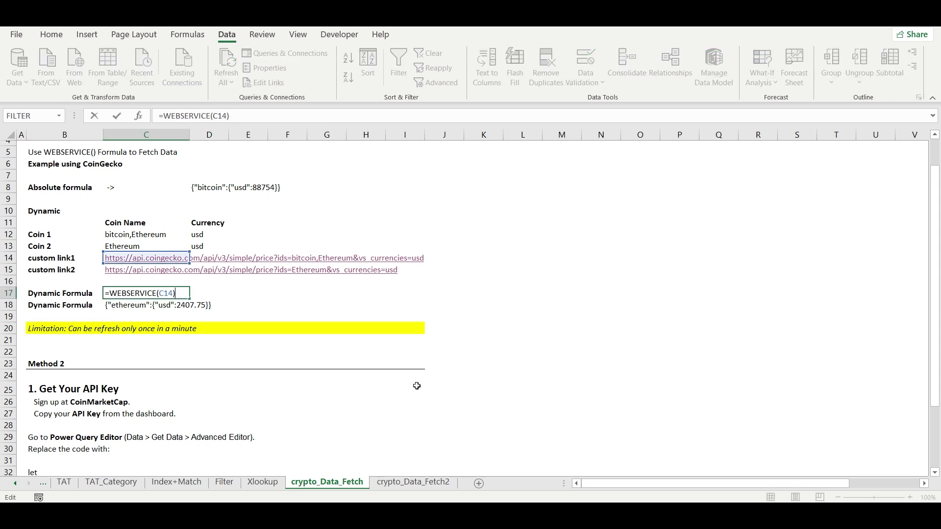
pyautogui.press('Return')
pyautogui.press('Return')
pyautogui.press('Up')
pyautogui.press('Up')
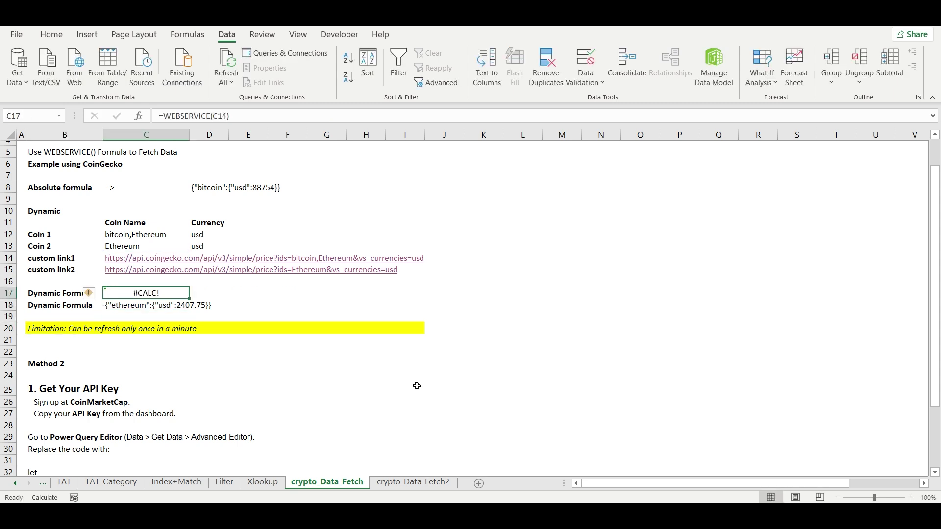
# Open the custom link2 address in the browser and reload the price response
pyautogui.click(117, 275)
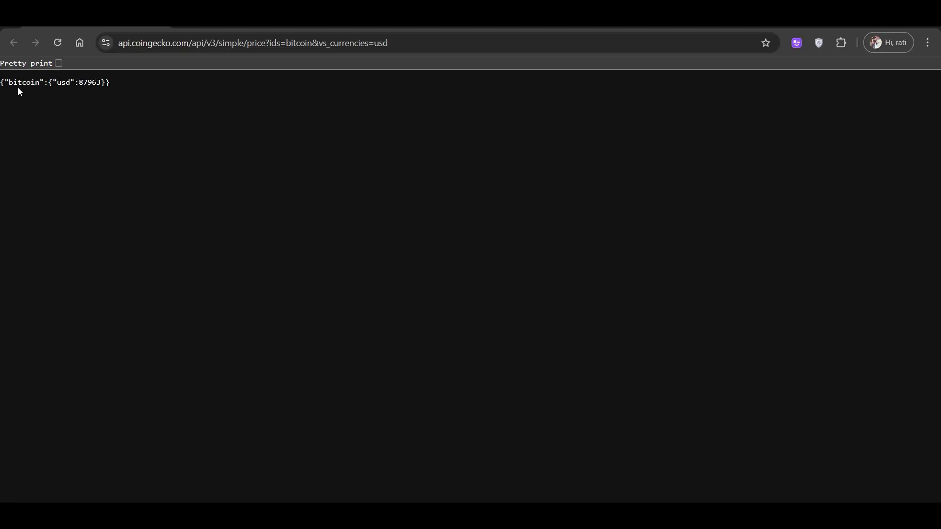
pyautogui.click(55, 44)
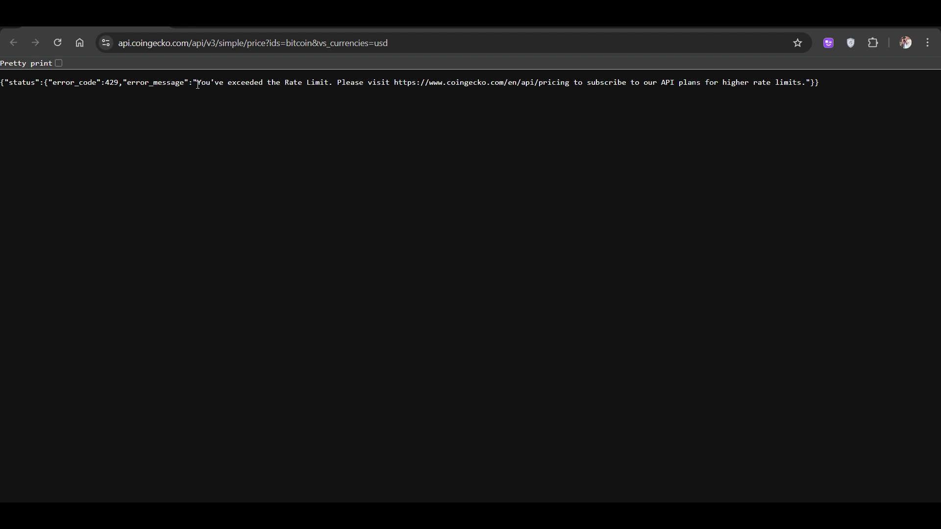
# Enlarge the API response page and highlight the error message text to read it
pyautogui.moveTo(195, 83); pyautogui.dragTo(271, 96)
pyautogui.click(278, 115)
pyautogui.hotkey('ctrl', '+')
pyautogui.hotkey('ctrl', '+')
pyautogui.hotkey('ctrl', '+')
pyautogui.hotkey('ctrl', '+')
pyautogui.hotkey('ctrl', '+')
pyautogui.hotkey('ctrl', '+')
pyautogui.hotkey('ctrl', '+')
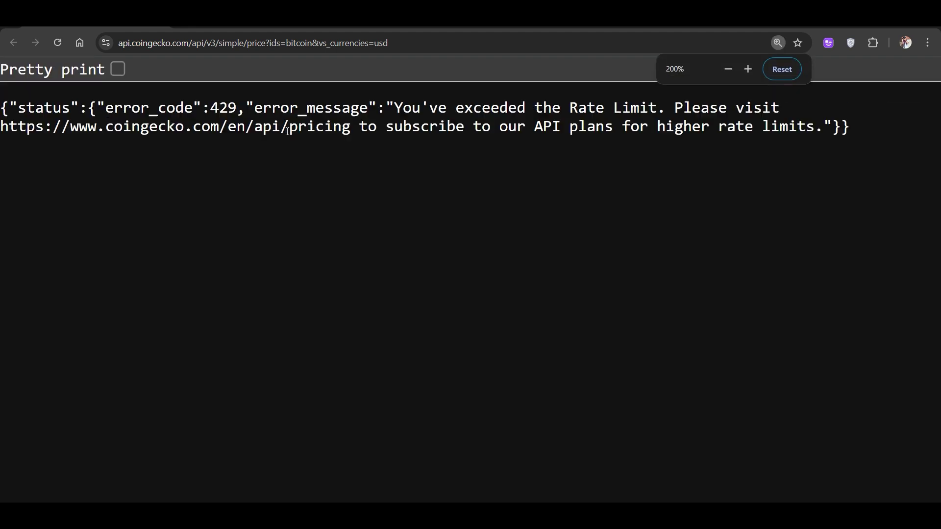
pyautogui.moveTo(592, 134); pyautogui.dragTo(644, 197)
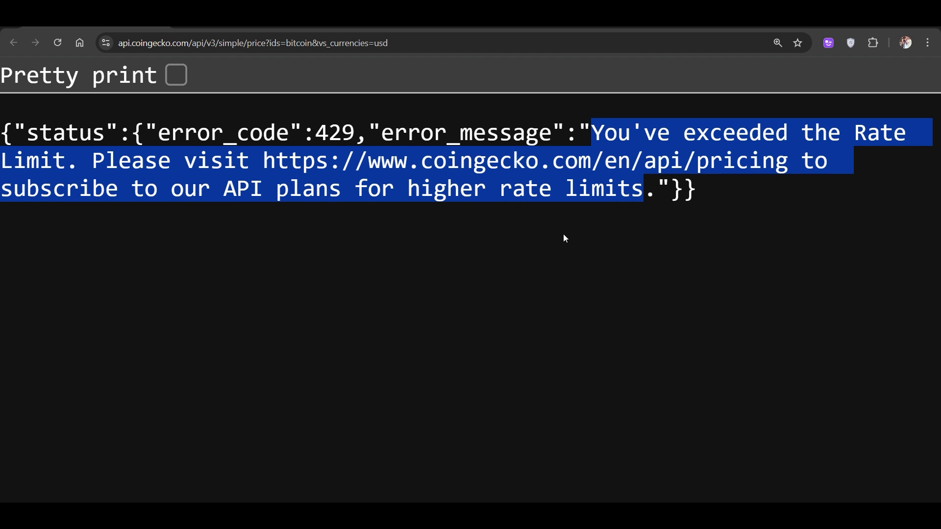
# Zoom the response page back out, clear the text selection, close the browser and return to the Excel workbook
pyautogui.hotkey('ctrl', '-')
pyautogui.hotkey('ctrl', '-')
pyautogui.hotkey('ctrl', '-')
pyautogui.hotkey('ctrl', '-')
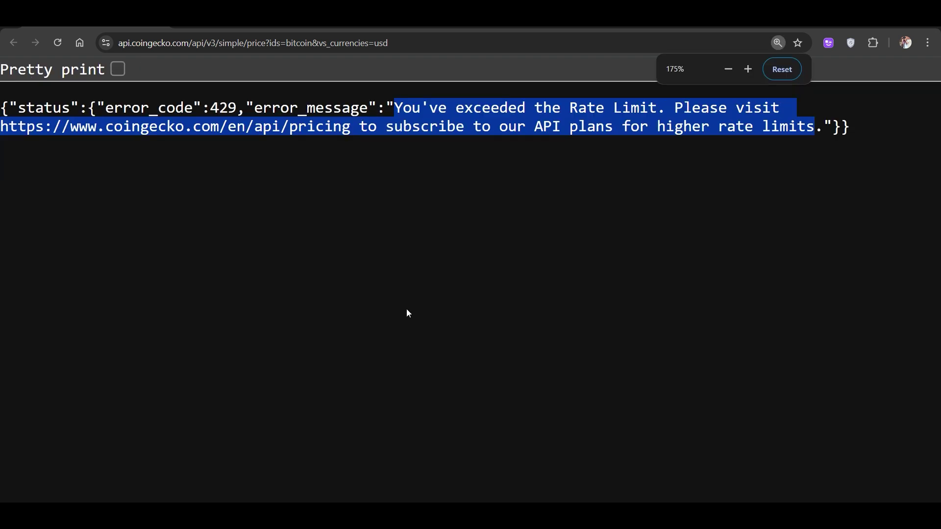
pyautogui.click(311, 196)
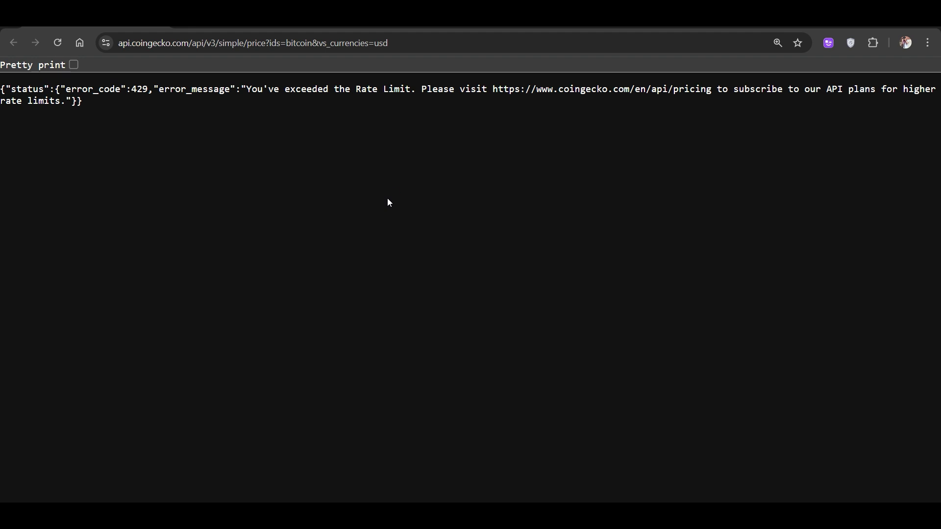
pyautogui.click(928, 20)
pyautogui.click(241, 351)
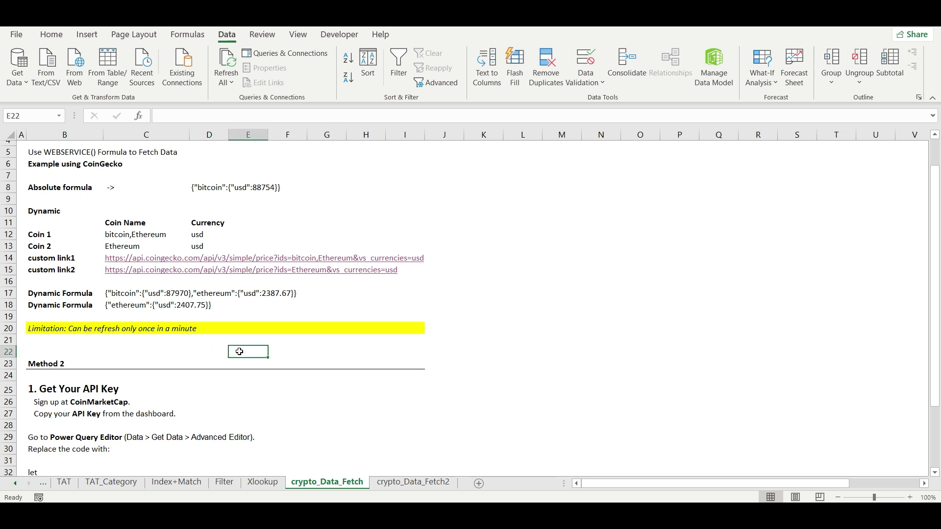
# Find the CoinMarketCap sign-up instruction under Method 2, and open CoinMarketCap's API pricing page from its website in the browser
pyautogui.scroll(-1, 214, 343)
pyautogui.scroll(-1, 214, 342)
pyautogui.scroll(-2, 214, 342)
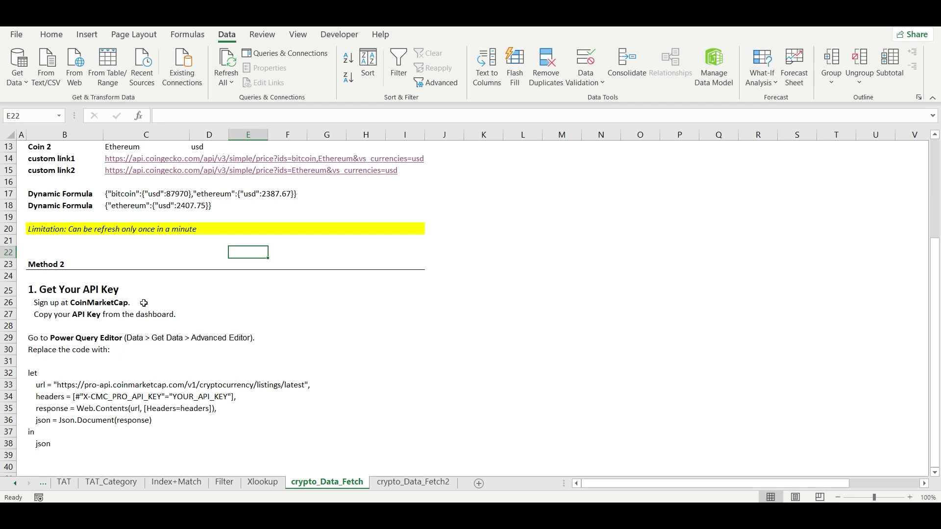
pyautogui.click(39, 305)
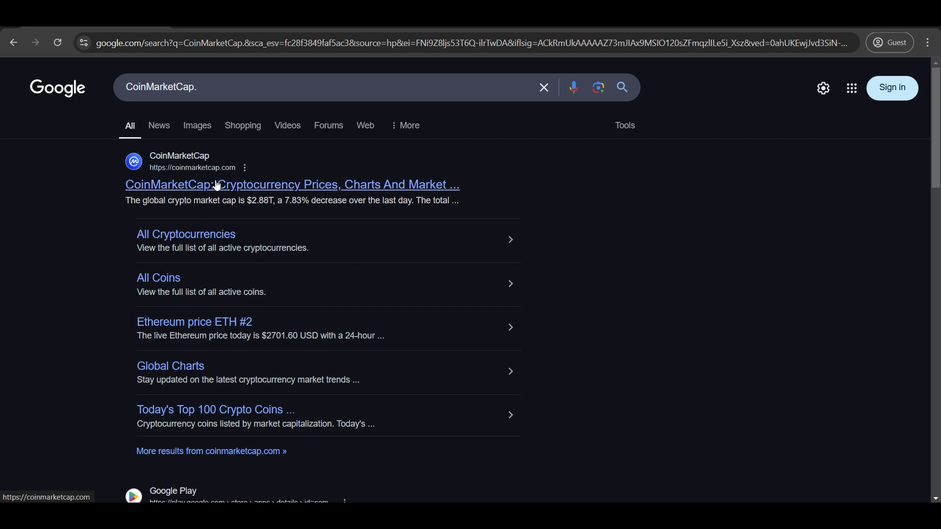
pyautogui.click(213, 186)
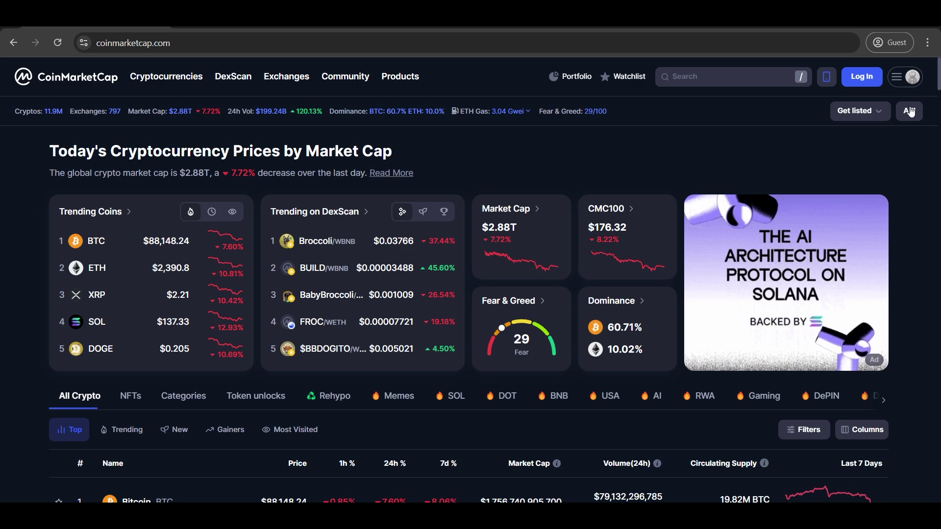
pyautogui.click(911, 110)
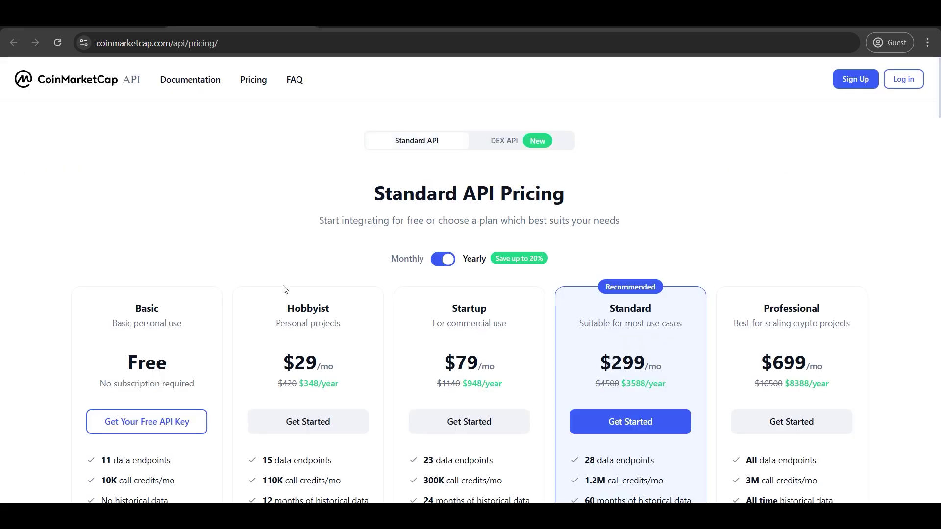
# Examine the Basic plan on the Standard API pricing page, highlighting its data endpoints, call credits and historical data entries
pyautogui.scroll(-3, 283, 290)
pyautogui.scroll(3, 269, 179)
pyautogui.scroll(-1, 497, 147)
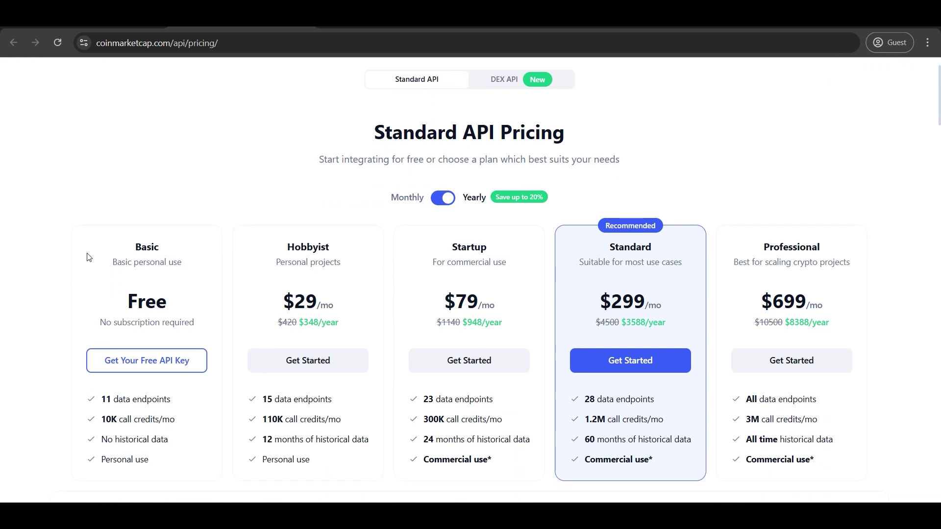
pyautogui.scroll(-2, 151, 204)
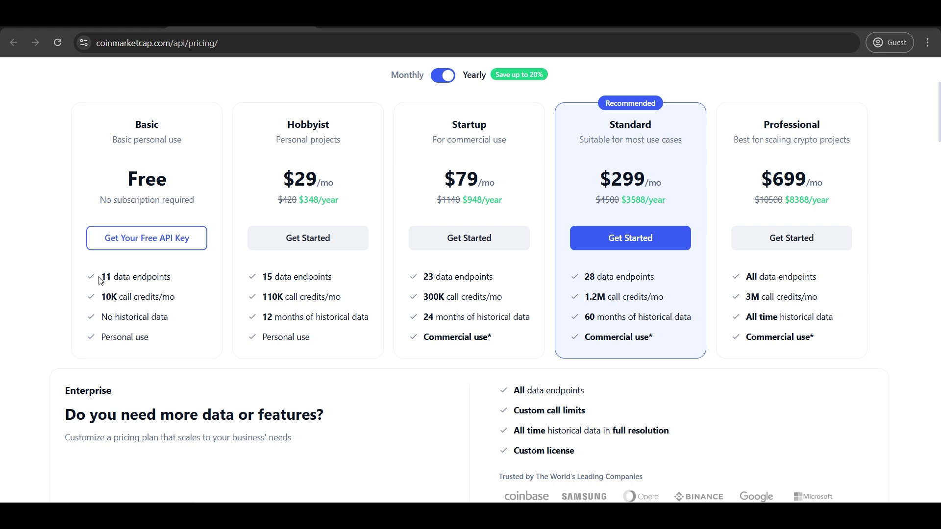
pyautogui.moveTo(100, 279); pyautogui.dragTo(176, 279)
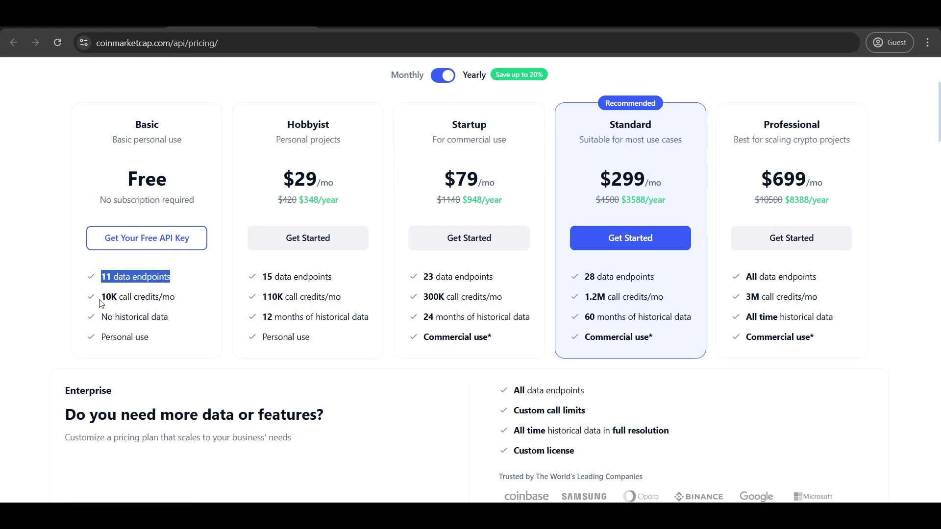
pyautogui.moveTo(101, 297); pyautogui.dragTo(169, 298)
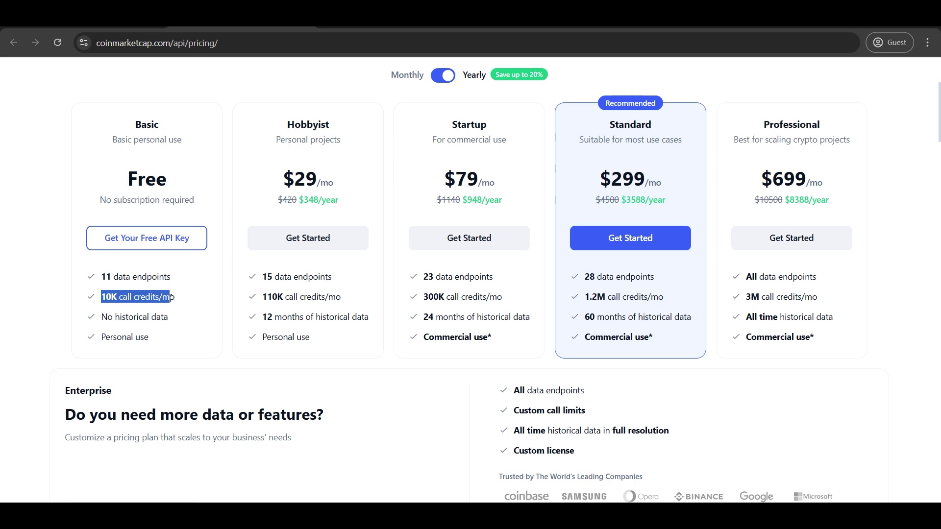
pyautogui.click(174, 301)
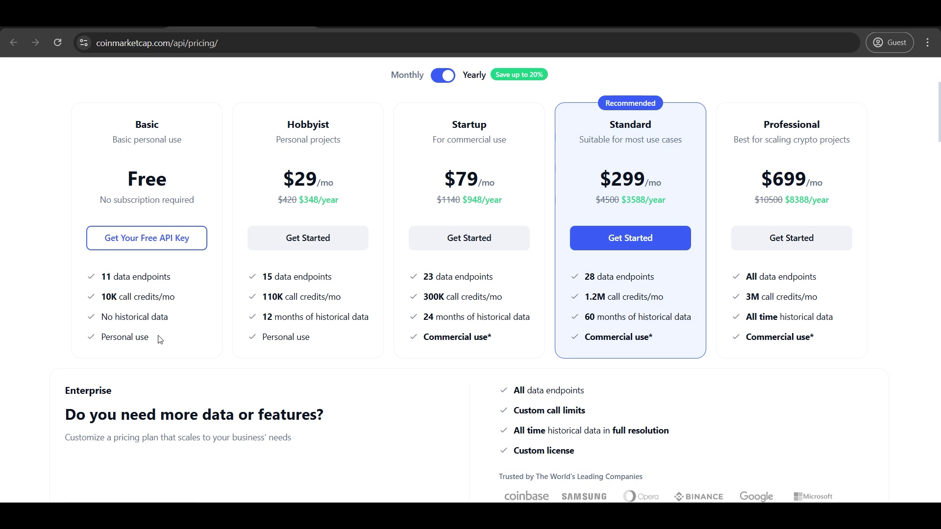
pyautogui.moveTo(99, 316); pyautogui.dragTo(188, 324)
pyautogui.scroll(4, 181, 332)
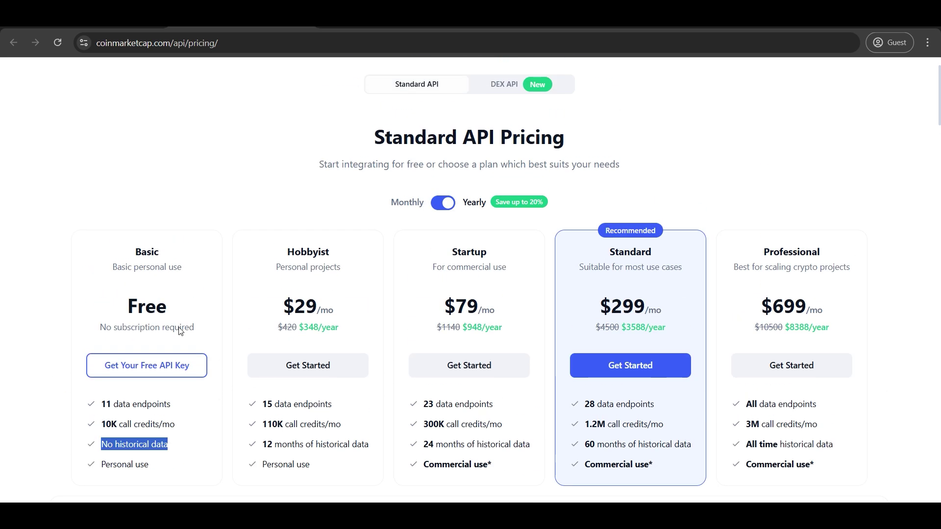
# Show the DEX API pricing and highlight each feature of its free Standard plan, from data endpoints to personal use
pyautogui.click(524, 142)
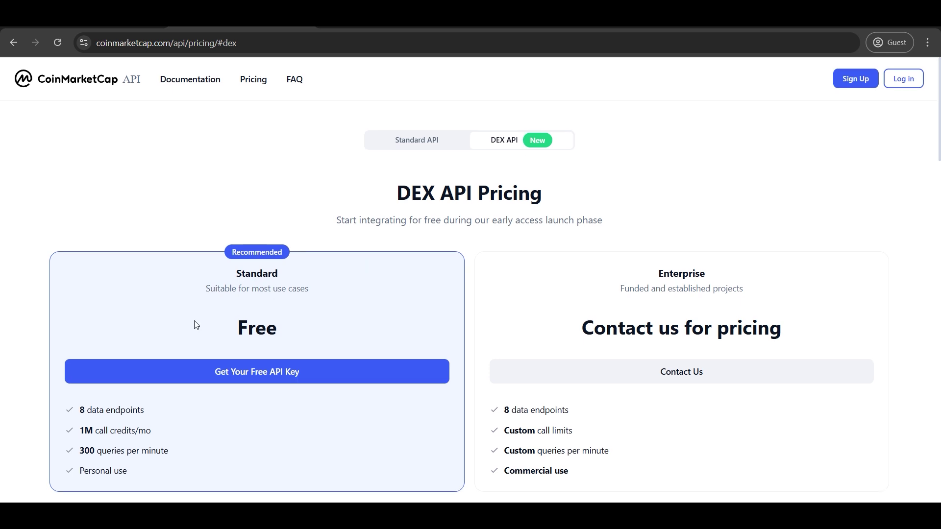
pyautogui.scroll(-1, 136, 384)
pyautogui.moveTo(82, 355); pyautogui.dragTo(147, 355)
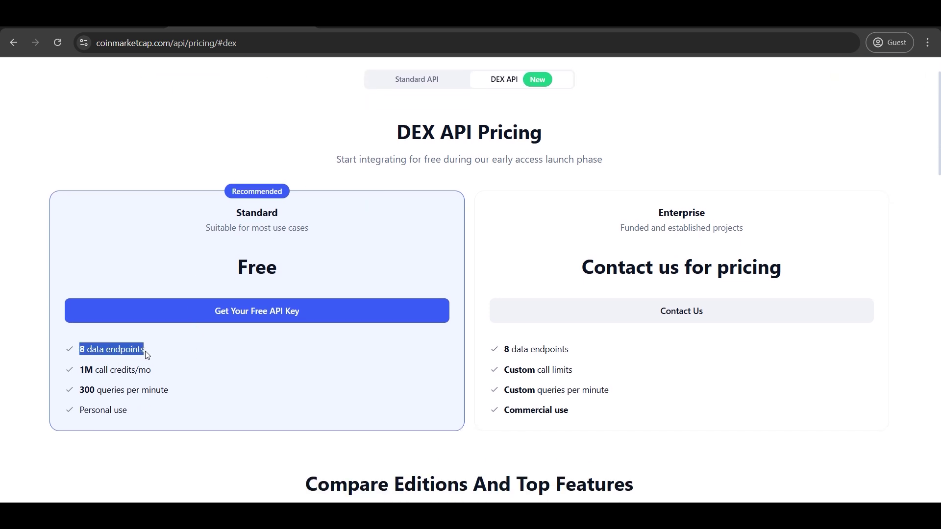
pyautogui.moveTo(83, 373); pyautogui.dragTo(155, 374)
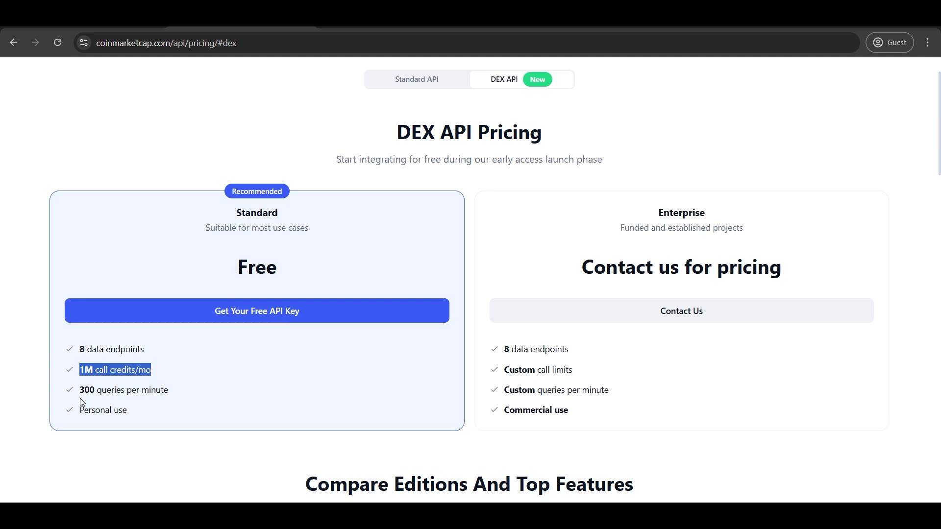
pyautogui.moveTo(77, 393); pyautogui.dragTo(169, 394)
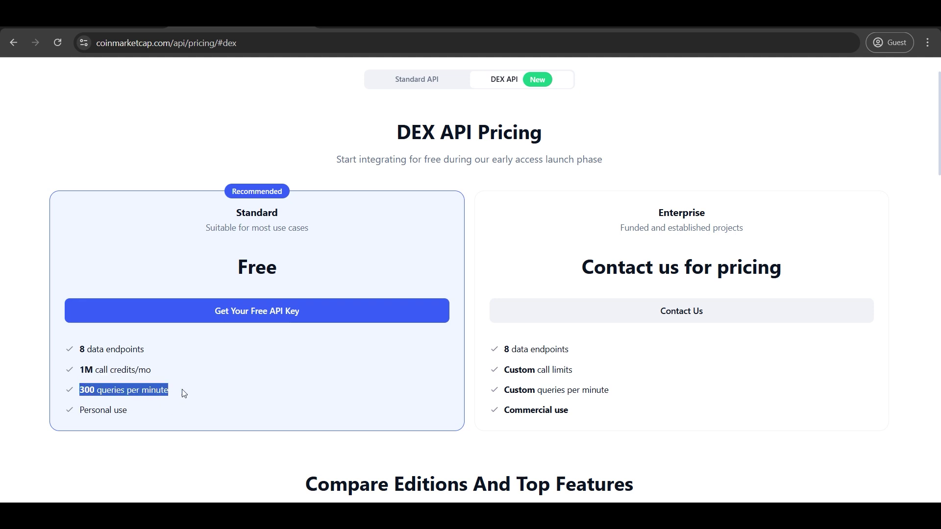
pyautogui.moveTo(77, 410); pyautogui.dragTo(146, 412)
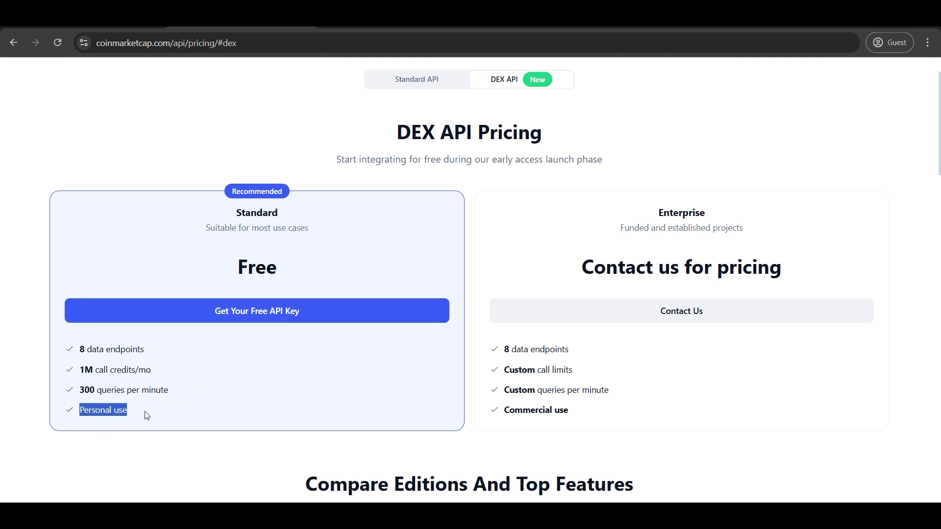
# Open the sign-up form for the free DEX API key and go through its Name and Password fields
pyautogui.click(281, 319)
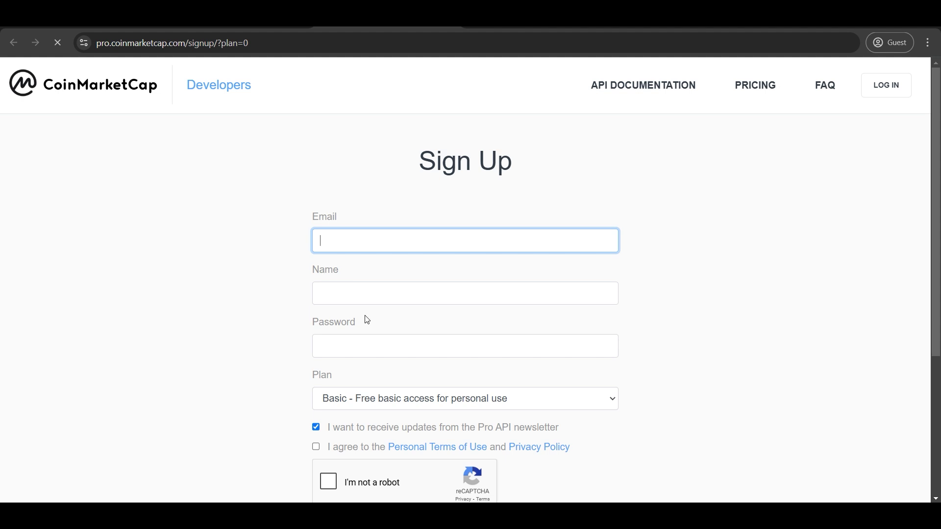
pyautogui.click(327, 297)
pyautogui.click(352, 350)
pyautogui.scroll(-2, 592, 400)
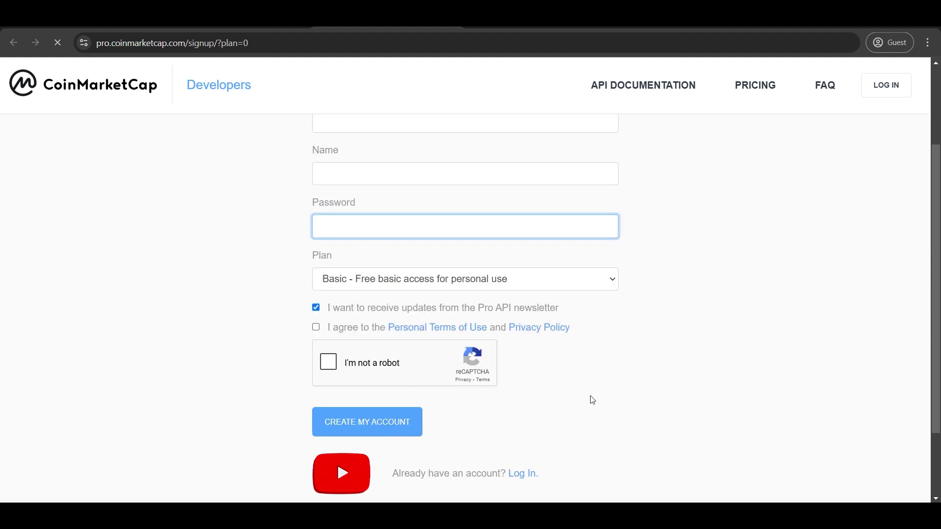
# Opt out of the Pro API newsletter and agree to the Personal Terms of Use and Privacy Policy
pyautogui.click(317, 306)
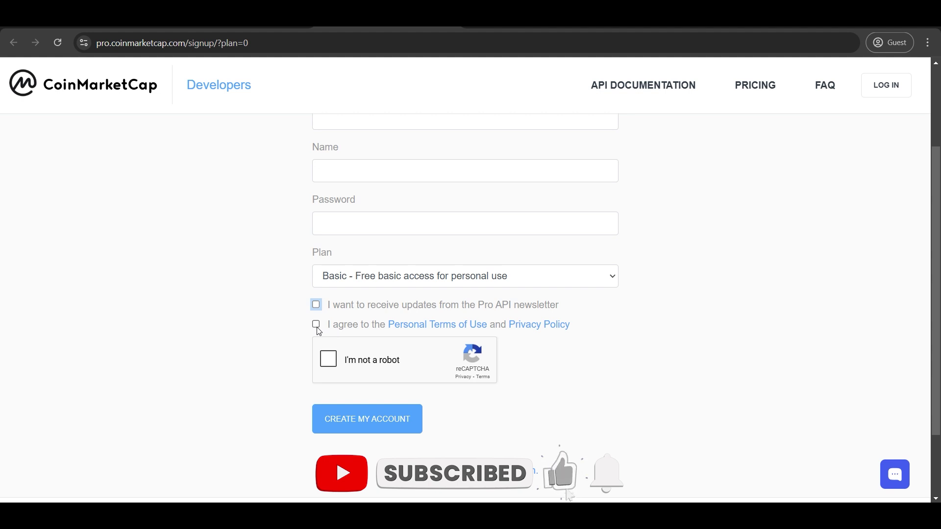
pyautogui.click(316, 327)
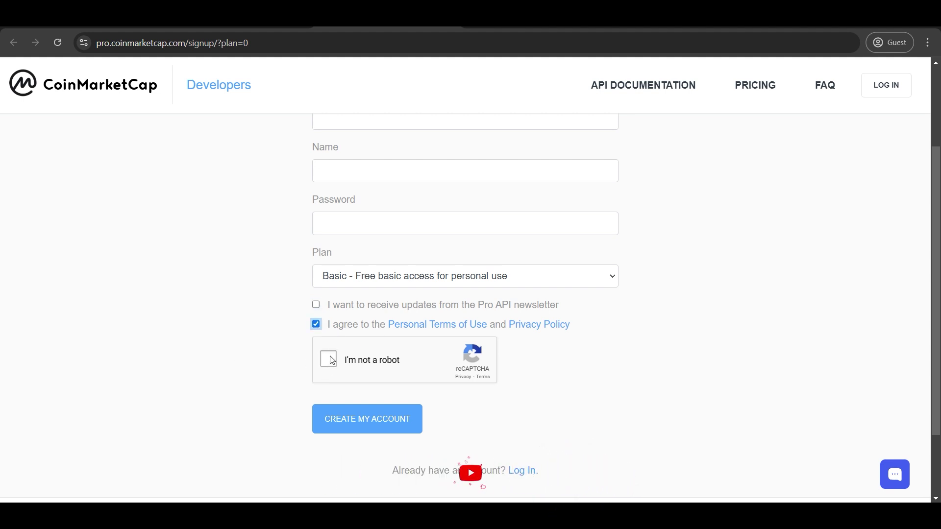
pyautogui.scroll(2, 447, 342)
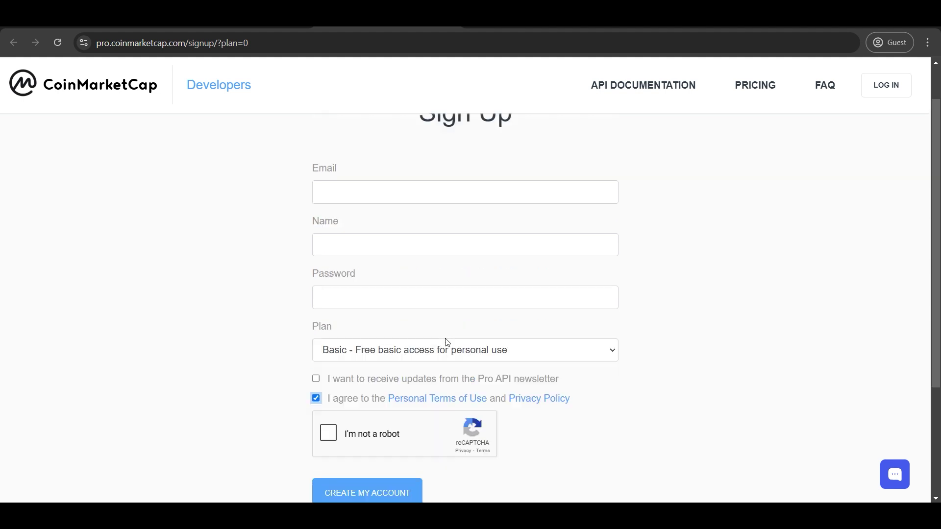
pyautogui.scroll(1, 447, 342)
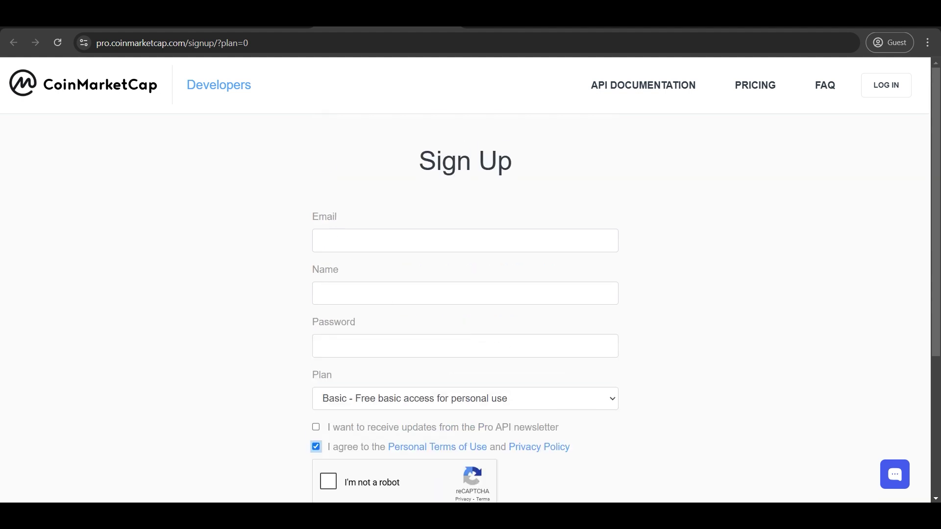
# View the API key section on the signed-in CoinMarketCap developer dashboard, then return to the Excel workbook
pyautogui.click(605, 516)
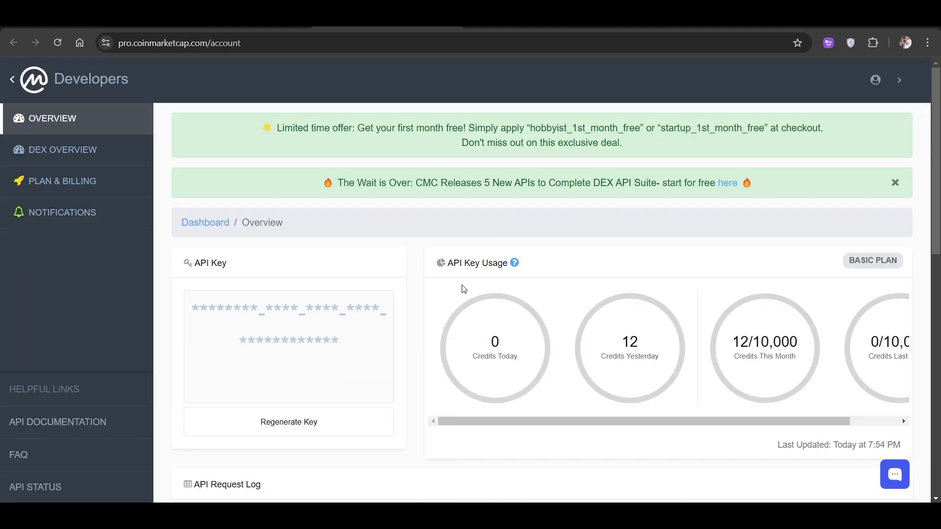
pyautogui.scroll(-1, 66, 278)
pyautogui.moveTo(368, 294)
pyautogui.hotkey('alt', 'Tab')
pyautogui.hotkey('alt', 'Tab')
pyautogui.hotkey('alt', 'Tab')
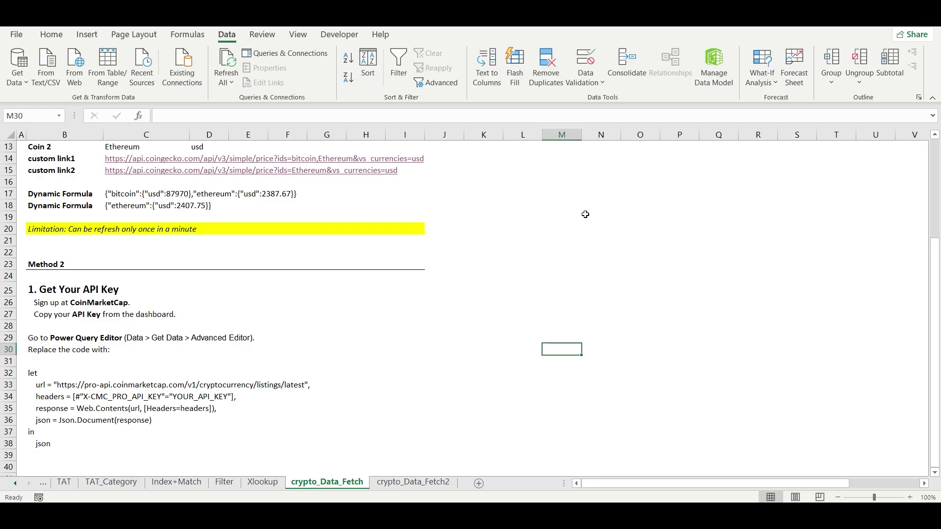
# Review the Method 2 instructions for getting the API key and reaching the Power Query Editor
pyautogui.click(250, 301)
pyautogui.scroll(-2, 159, 327)
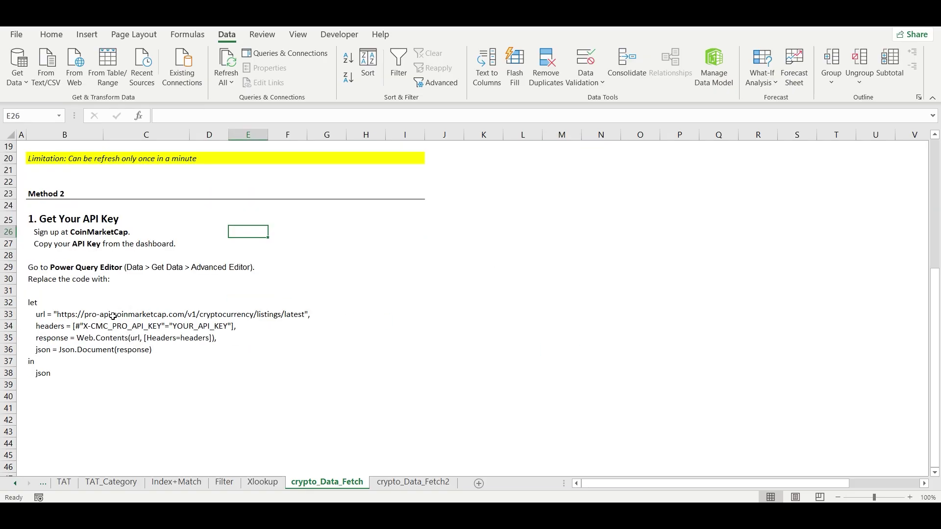
pyautogui.click(136, 289)
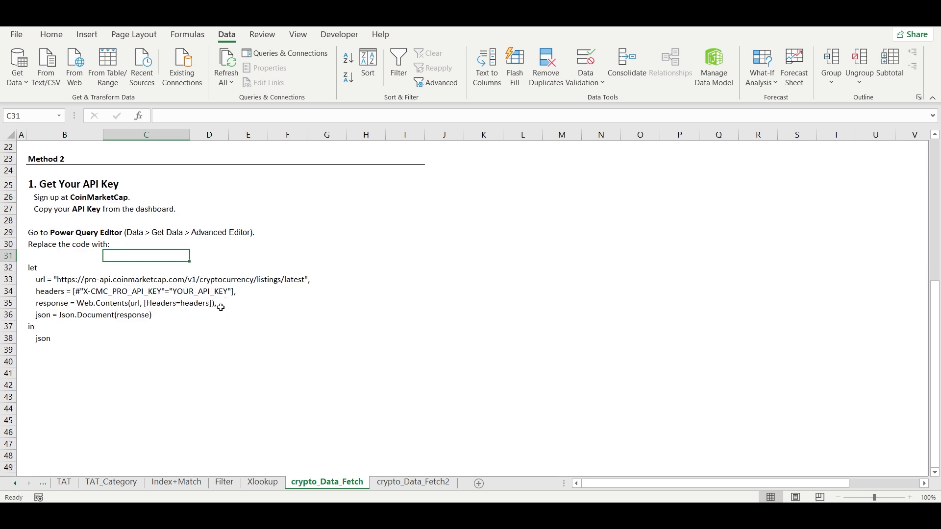
pyautogui.scroll(-1, 227, 304)
pyautogui.click(128, 233)
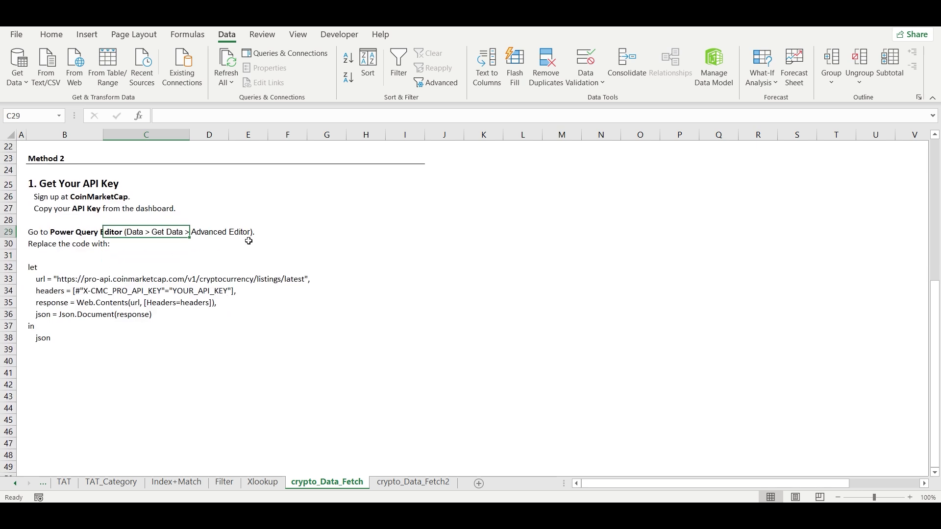
# Highlight the Power Query code block in rows 32 to 39 and its headers line in row 34 for the API key
pyautogui.moveTo(149, 271); pyautogui.dragTo(310, 345)
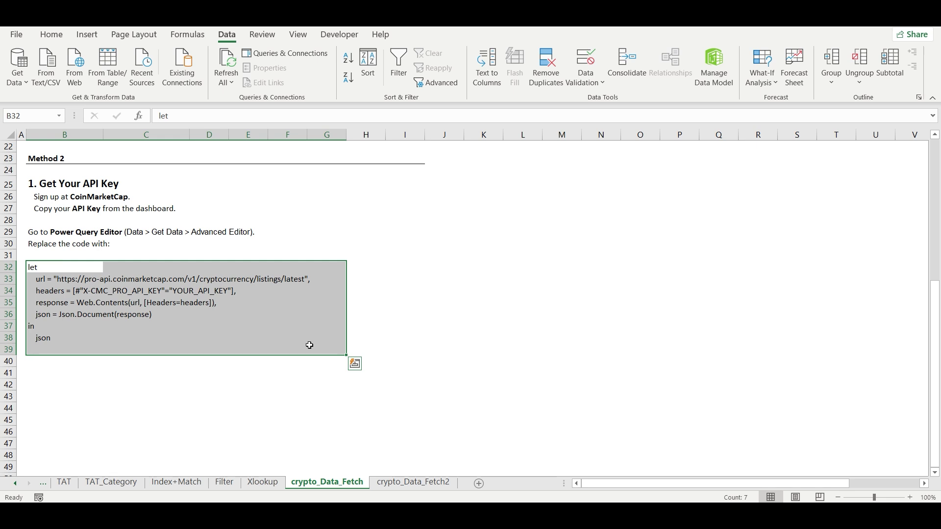
pyautogui.click(176, 365)
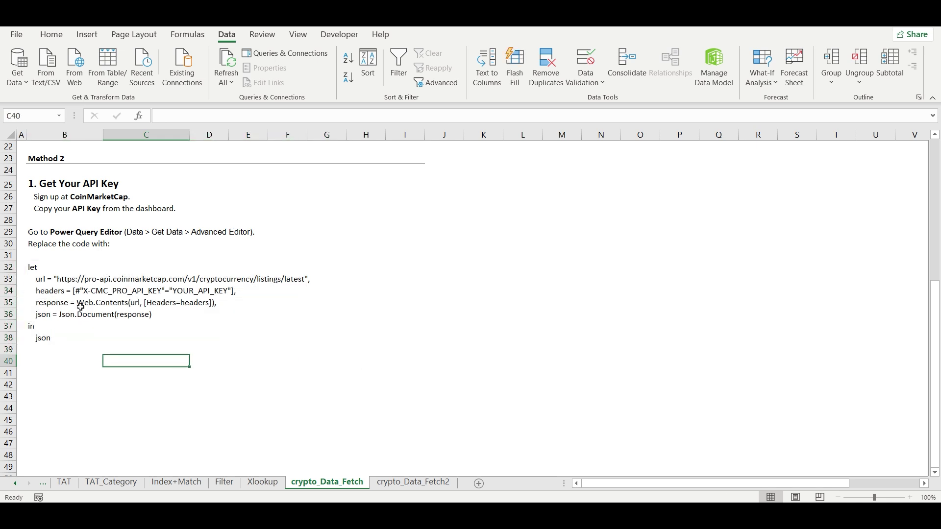
pyautogui.click(184, 289)
pyautogui.click(45, 293)
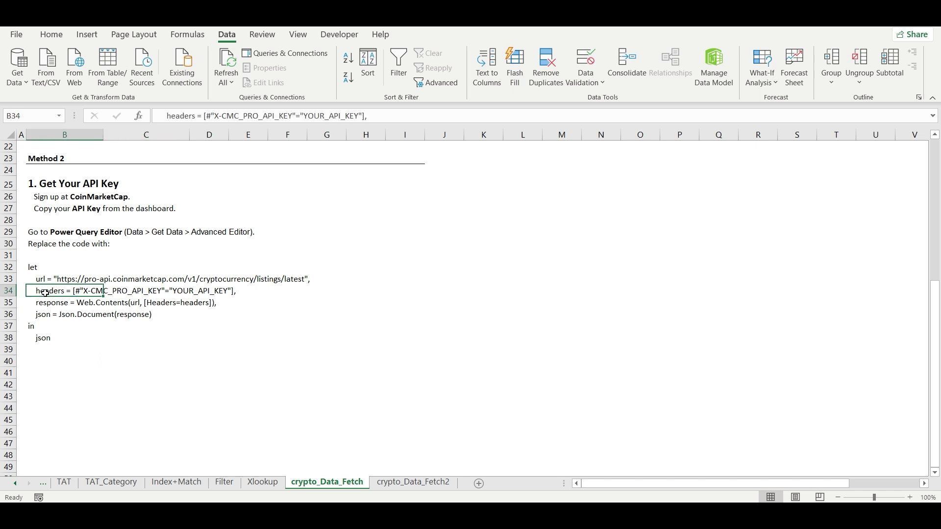
pyautogui.click(9, 291)
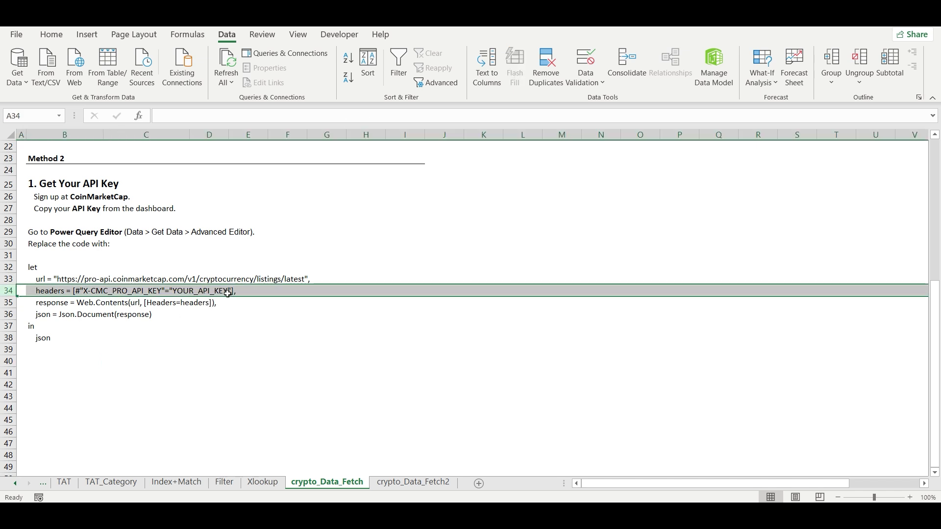
pyautogui.click(123, 347)
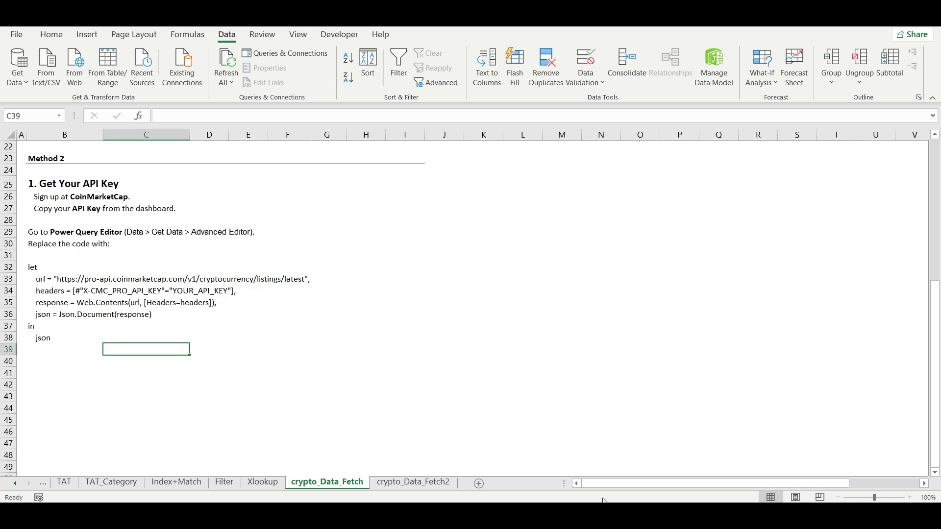
# Open Notepad, select the entire query code in CRYPTO_CODE_main.txt and minimize Notepad to return to the workbook
pyautogui.press('super+r')
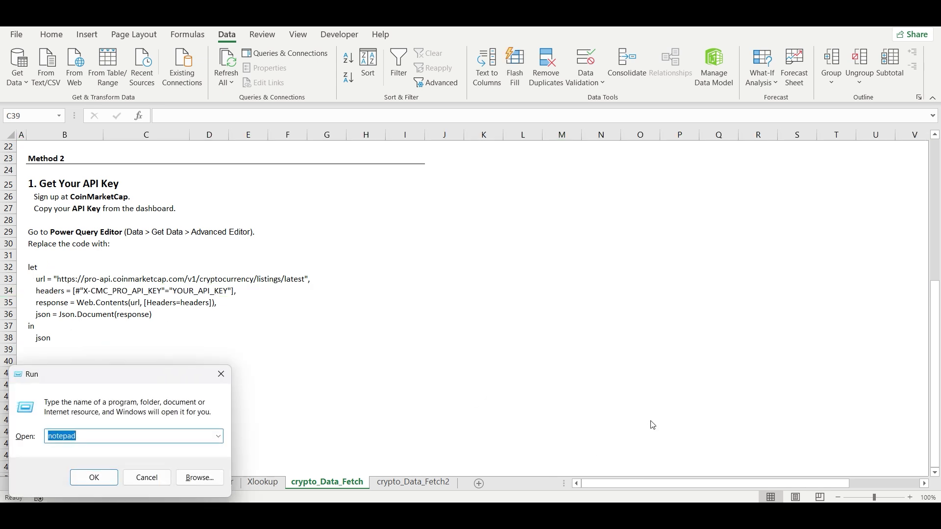
pyautogui.press('Return')
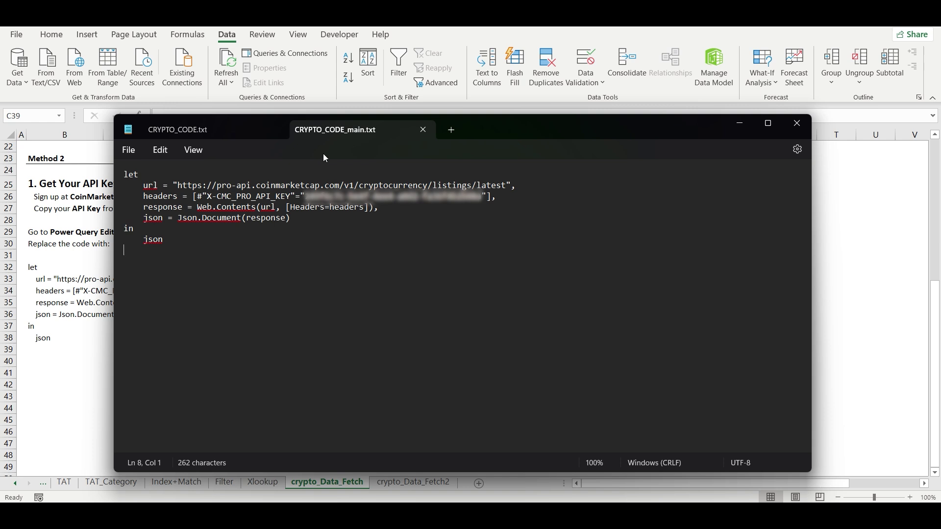
pyautogui.hotkey('ctrl', 'a')
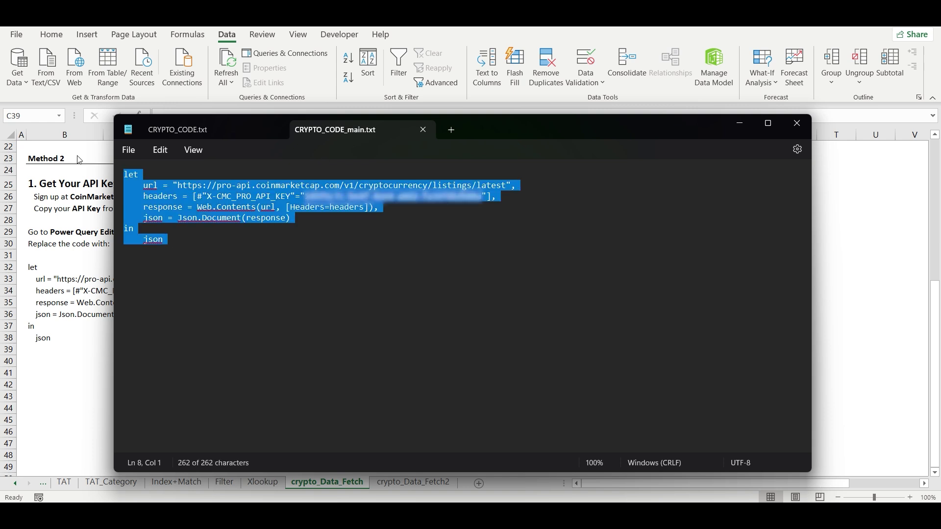
pyautogui.click(740, 122)
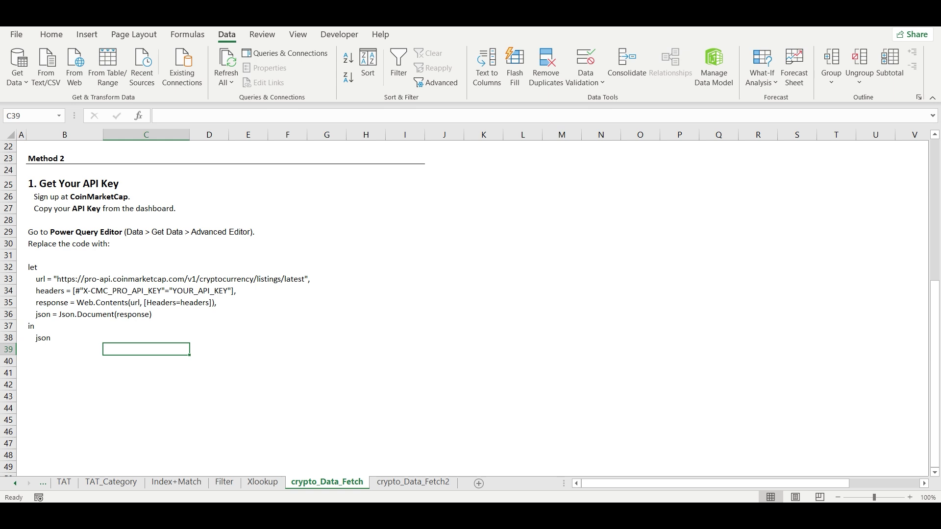
# Create a blank query from the crypto_Data_Fetch2 sheet and resize the Power Query Editor window to fit over the workbook
pyautogui.moveTo(483, 513)
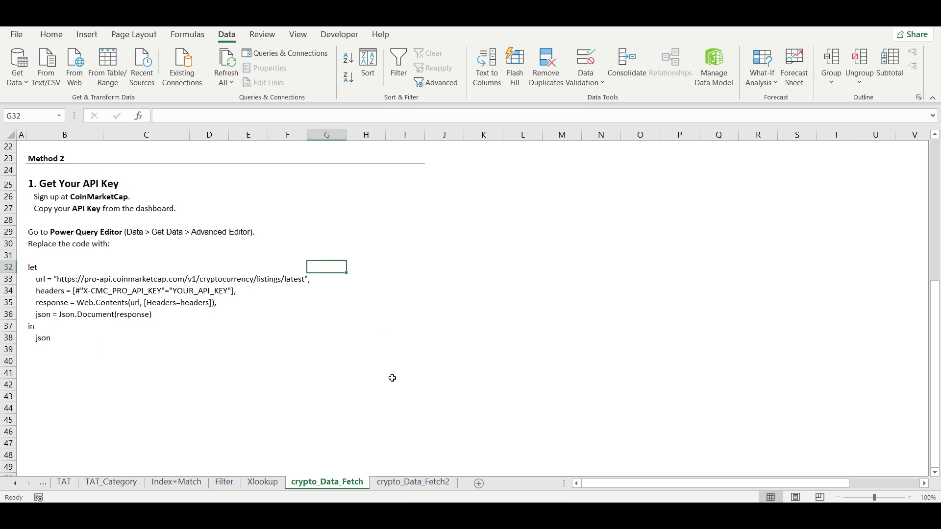
pyautogui.click(405, 483)
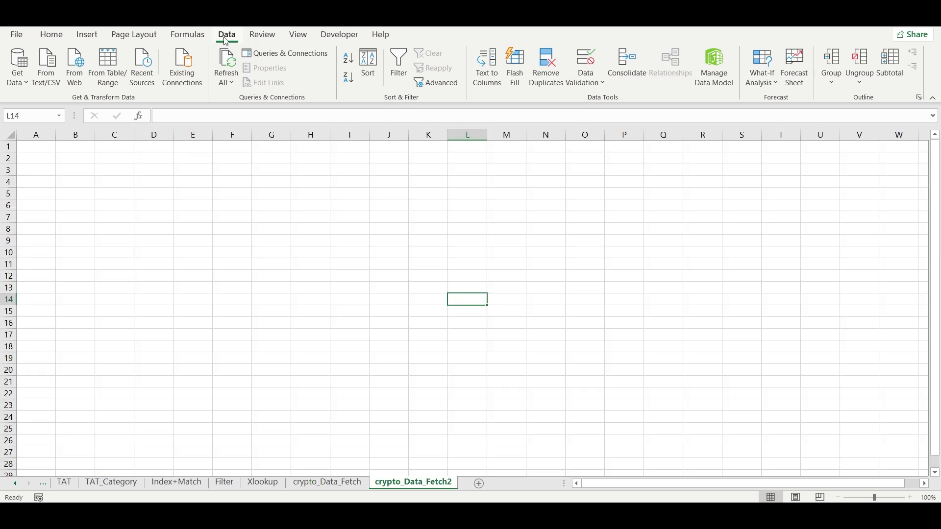
pyautogui.click(17, 82)
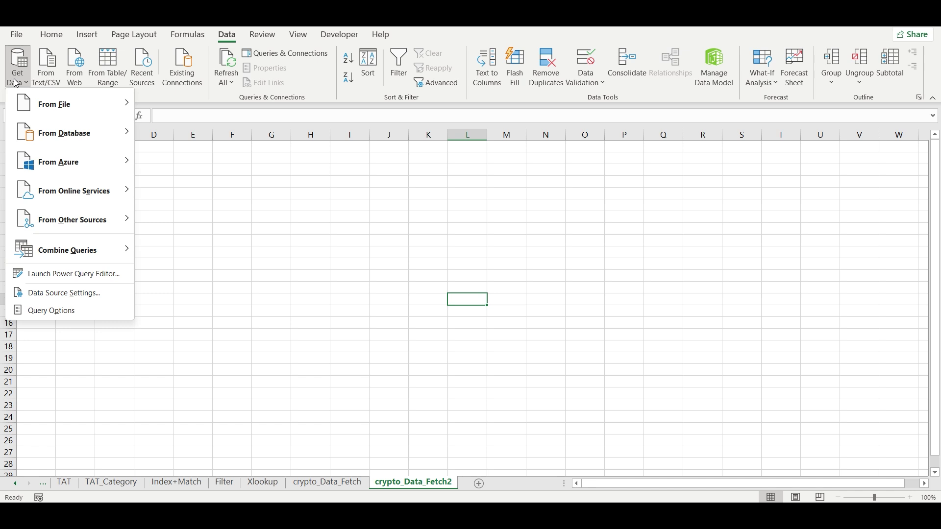
pyautogui.moveTo(90, 104)
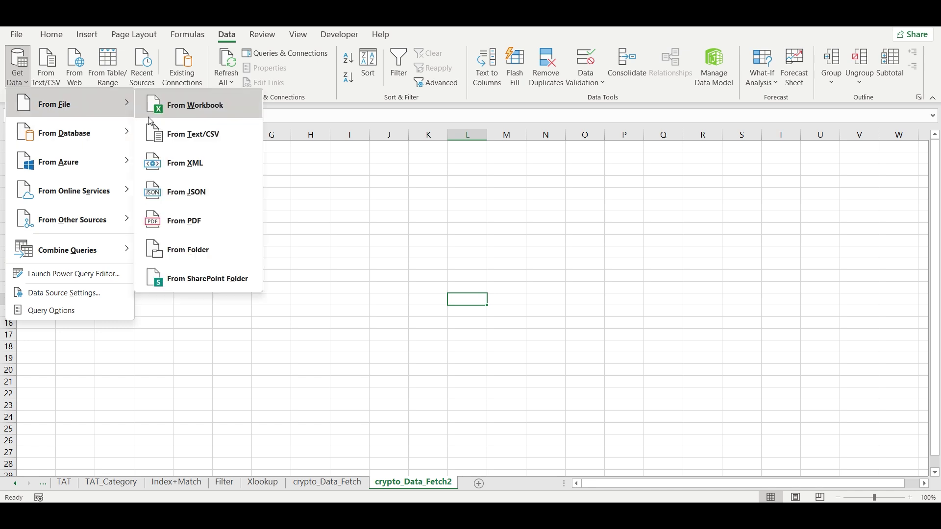
pyautogui.moveTo(82, 224)
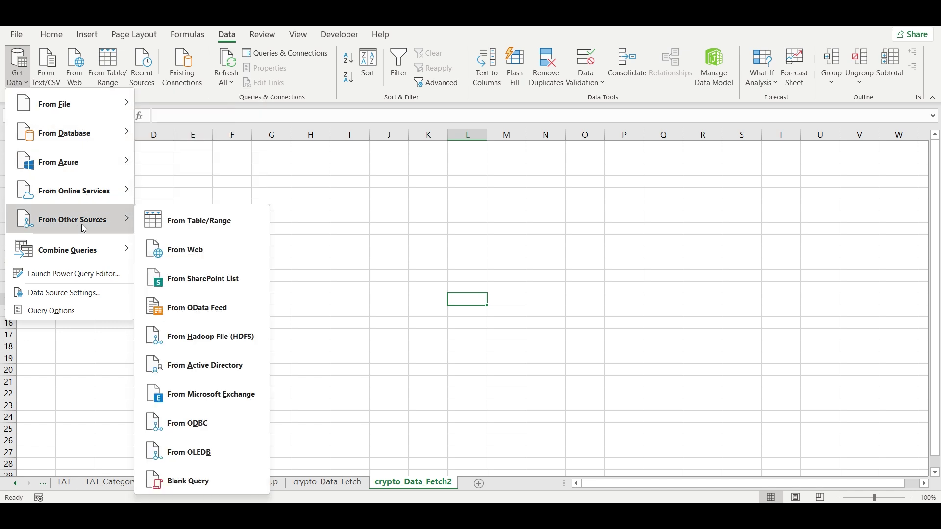
pyautogui.click(198, 485)
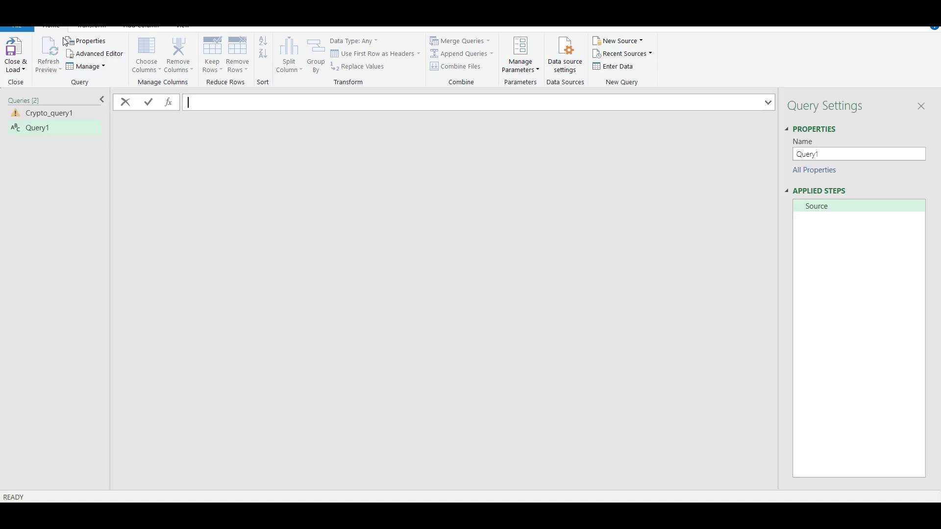
pyautogui.moveTo(301, 11); pyautogui.dragTo(191, 48)
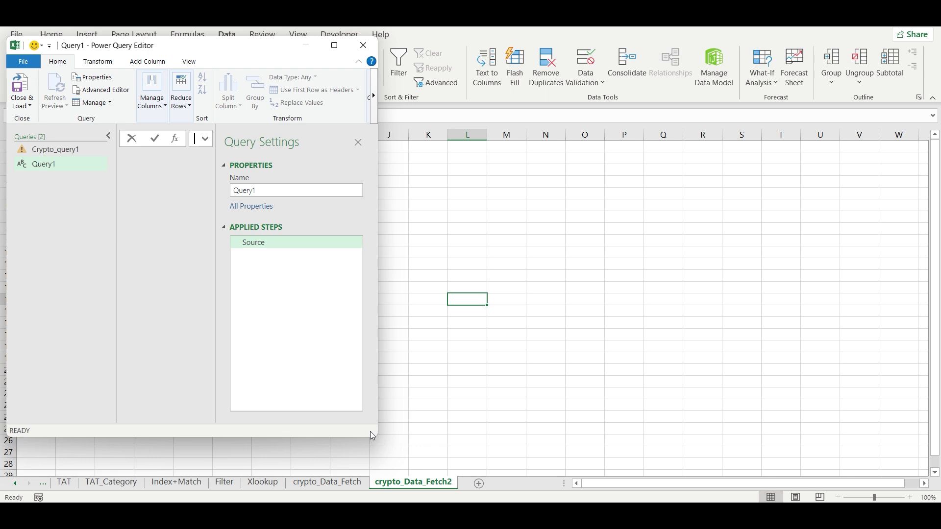
pyautogui.moveTo(381, 435); pyautogui.dragTo(899, 436)
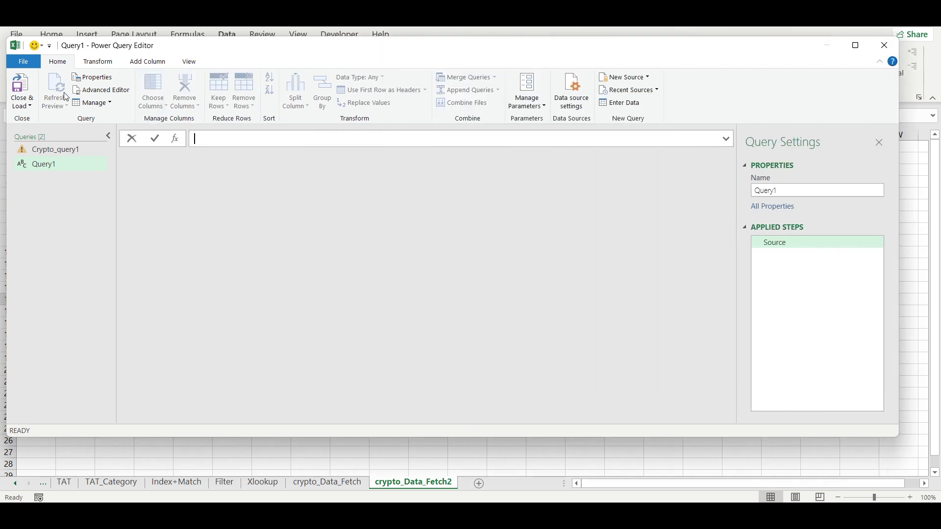
# Replace all of Query1's code in the Advanced Editor with the copied CoinMarketCap listings code containing the API key, and apply it
pyautogui.click(190, 62)
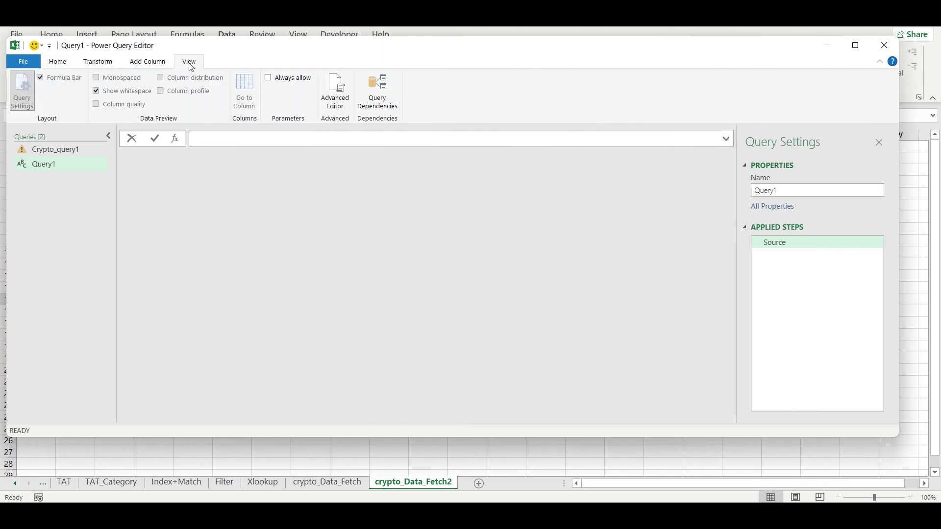
pyautogui.click(346, 104)
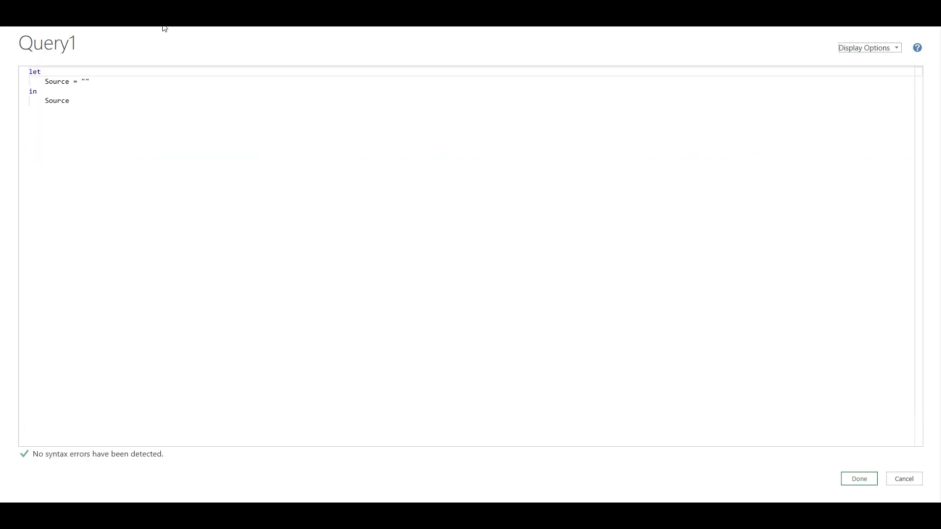
pyautogui.click(84, 97)
pyautogui.hotkey('ctrl', 'a')
pyautogui.hotkey('ctrl', 'v')
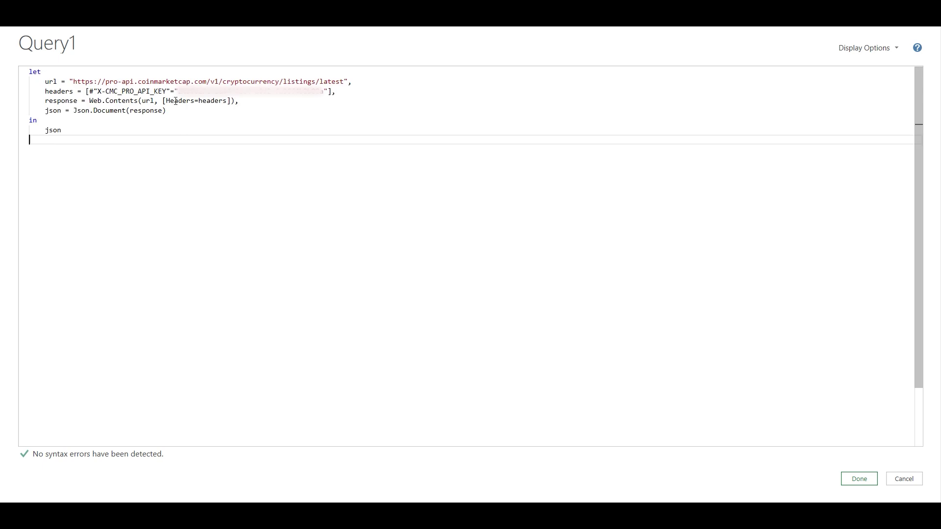
pyautogui.moveTo(178, 92); pyautogui.dragTo(328, 95)
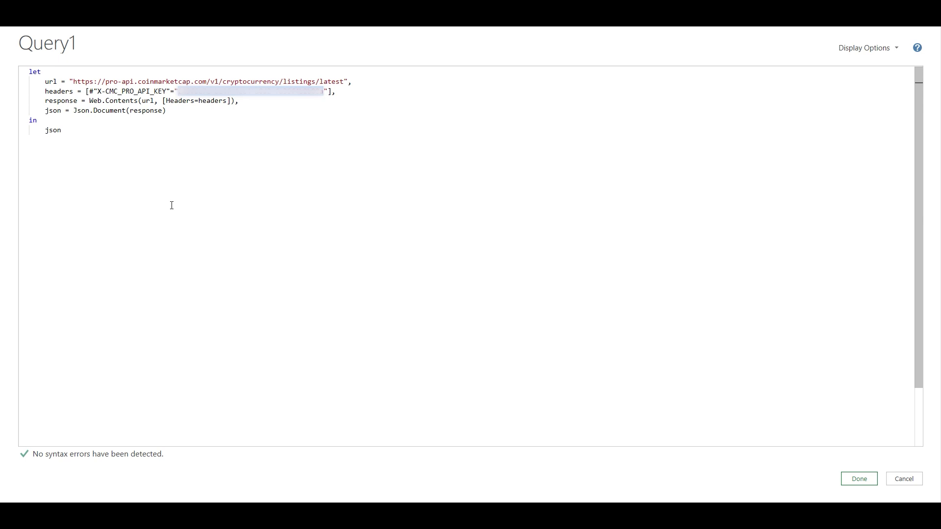
pyautogui.click(859, 479)
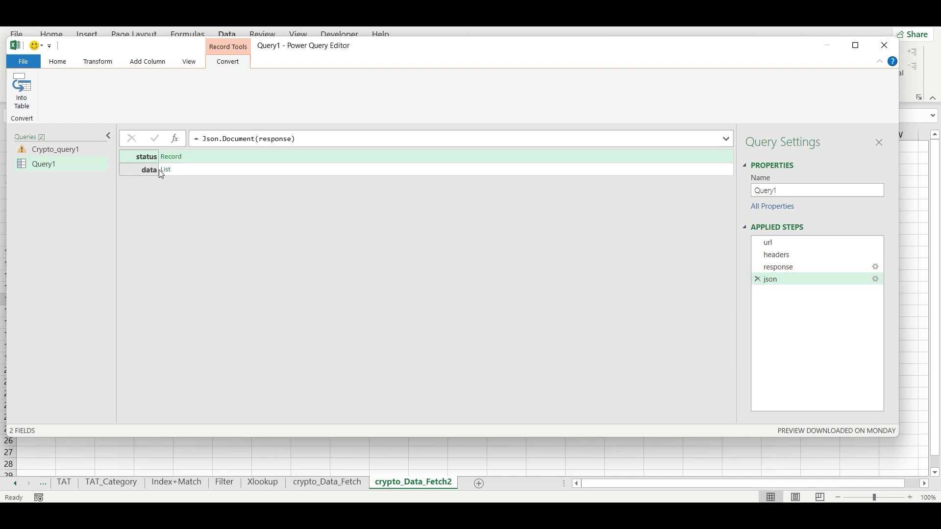
# Convert the JSON record to a table, drill into the data list and convert it to a table with Truncate extra columns
pyautogui.click(22, 93)
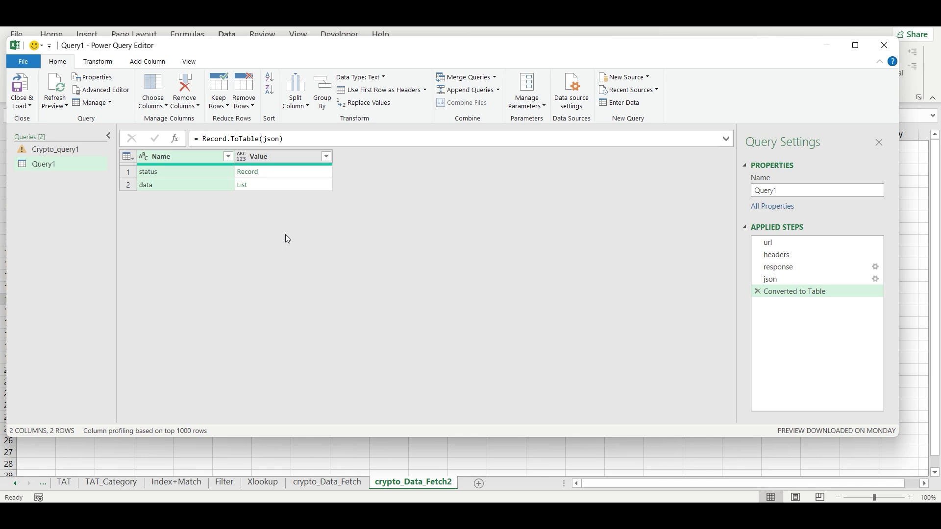
pyautogui.click(241, 187)
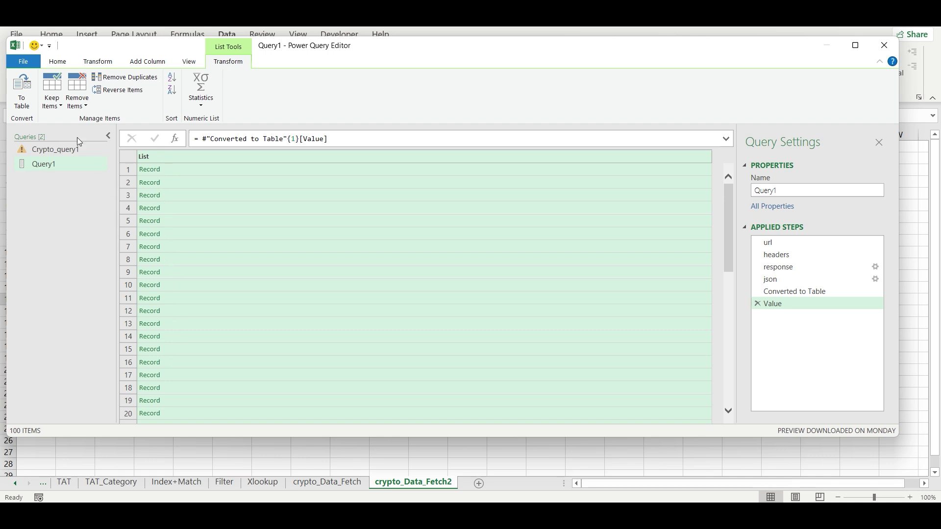
pyautogui.click(23, 101)
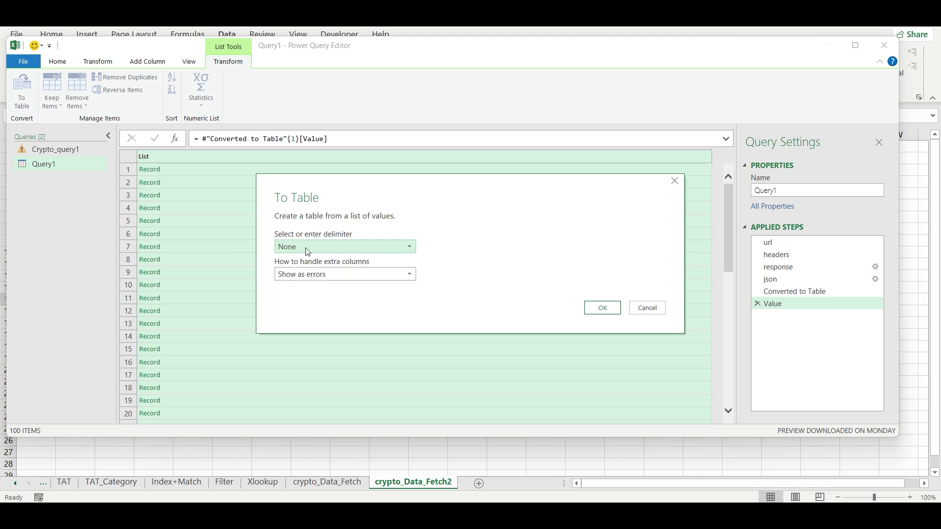
pyautogui.click(310, 275)
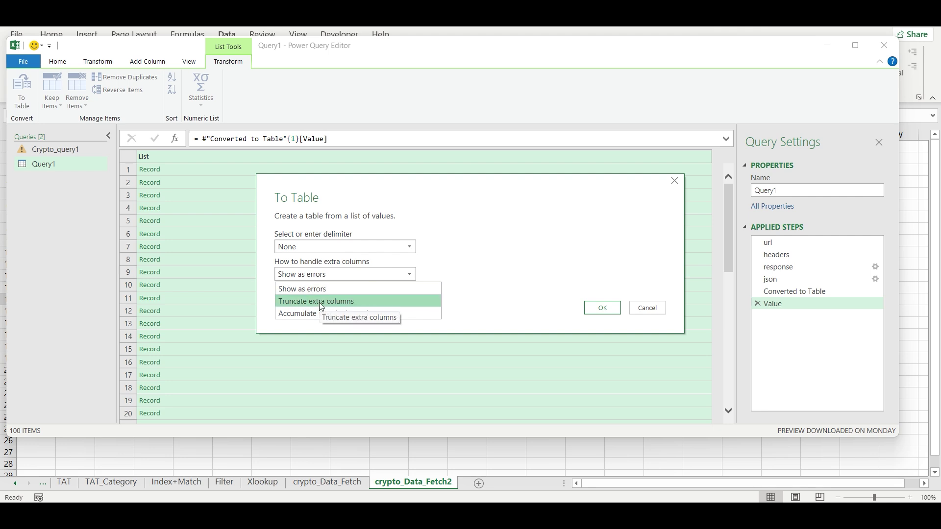
pyautogui.click(398, 304)
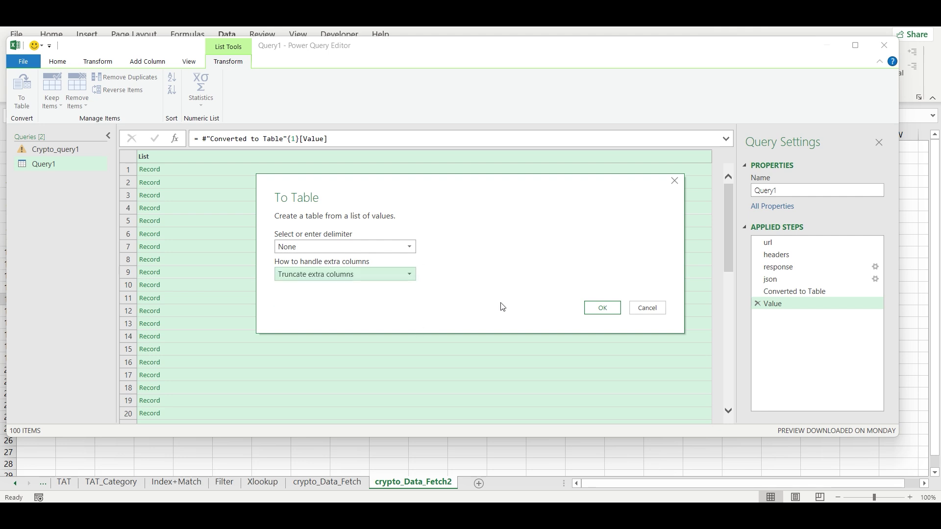
pyautogui.click(601, 309)
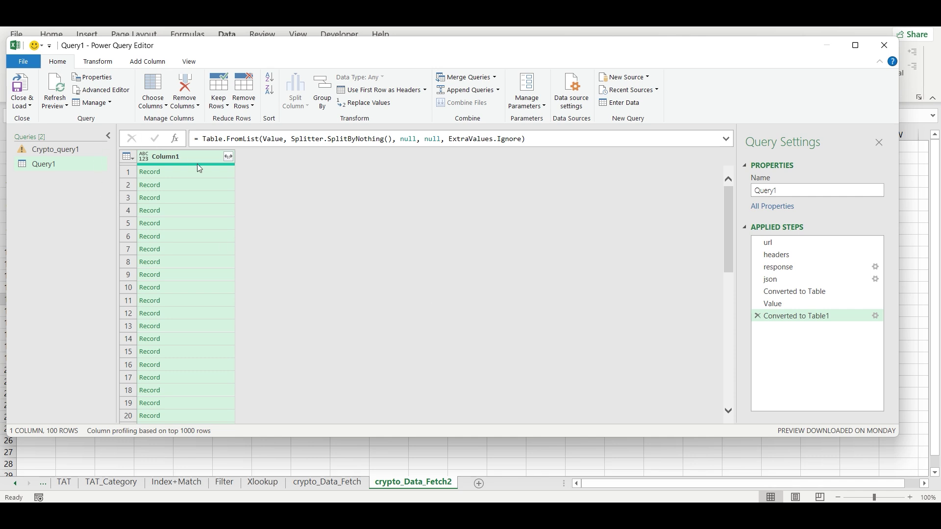
# Expand Column1 into all its fields without using the original column name as prefix
pyautogui.click(229, 157)
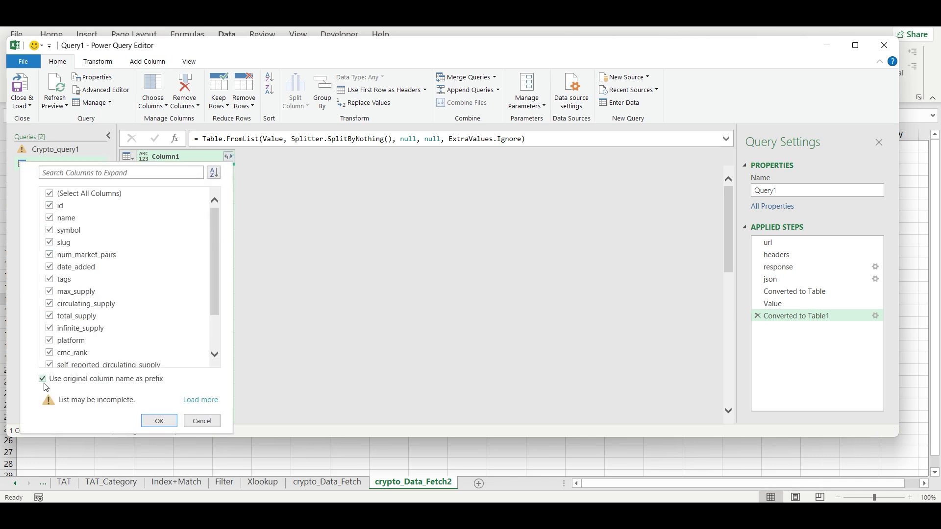
pyautogui.click(42, 382)
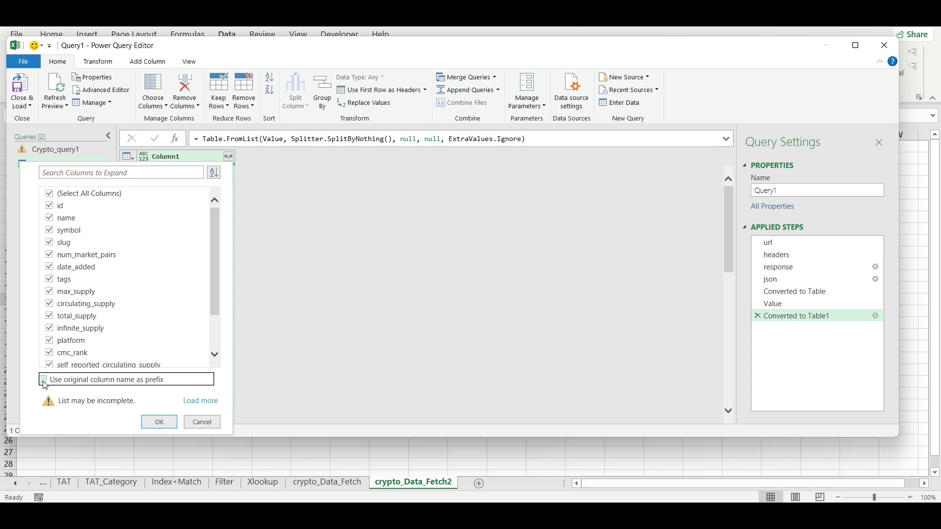
pyautogui.click(157, 422)
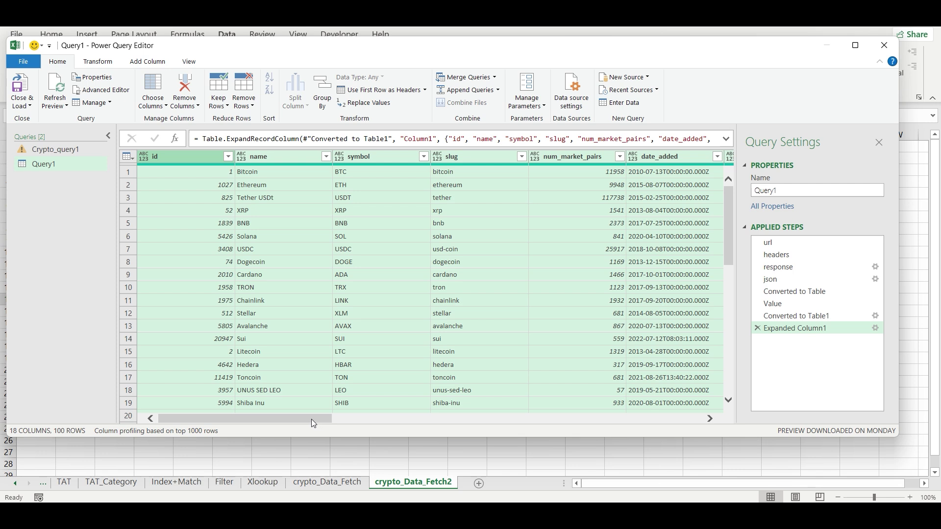
# Expand the quote column to USD, and the resulting USD column into price, volume_24h and all its other fields
pyautogui.moveTo(311, 419); pyautogui.dragTo(691, 437)
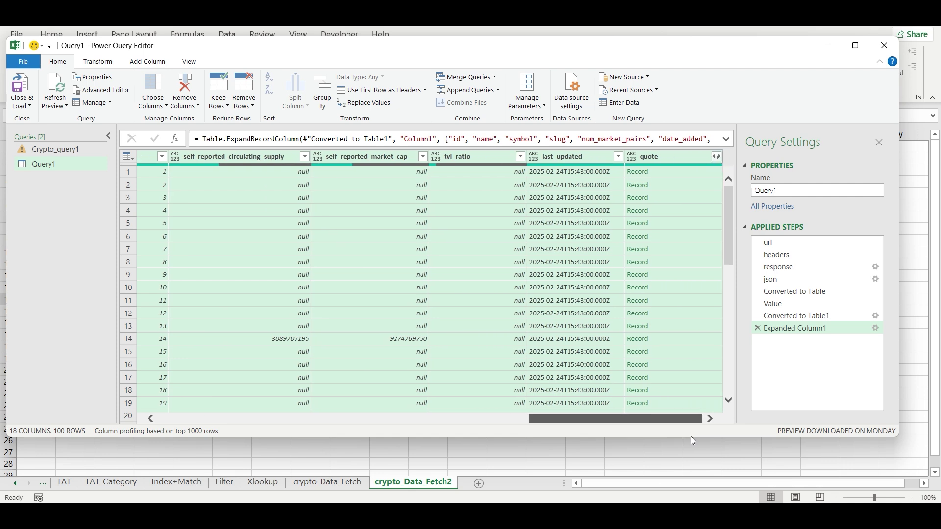
pyautogui.click(716, 157)
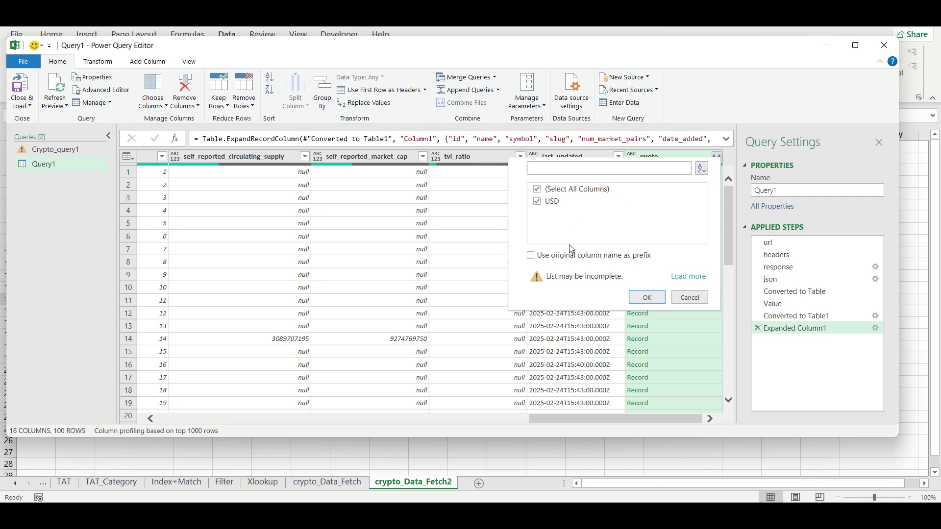
pyautogui.click(645, 296)
pyautogui.click(716, 157)
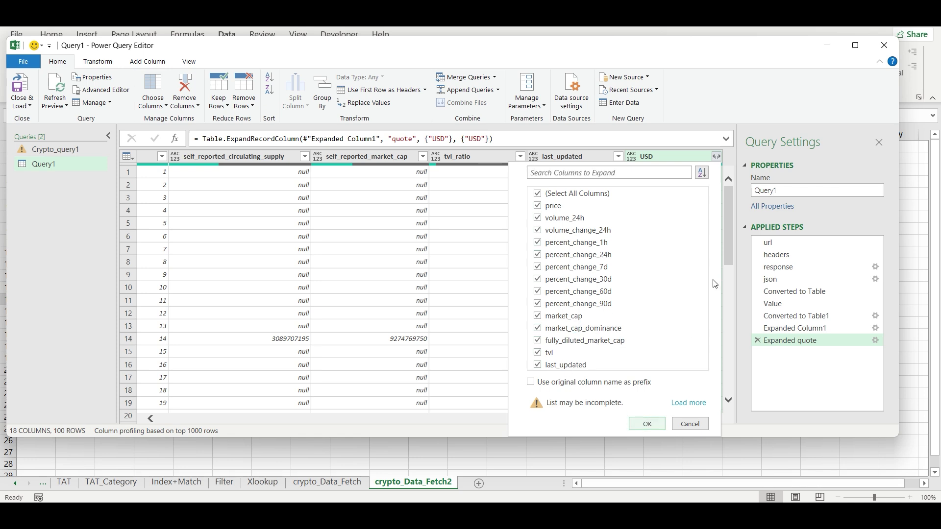
pyautogui.click(646, 424)
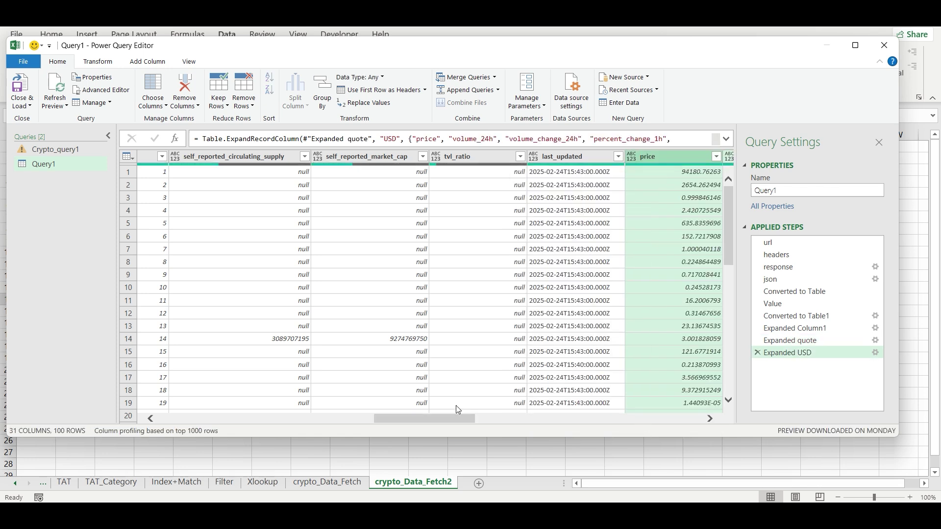
# Try to change the last_updated.1 and last_updated columns to the Date/Time data type
pyautogui.moveTo(455, 423); pyautogui.dragTo(719, 423)
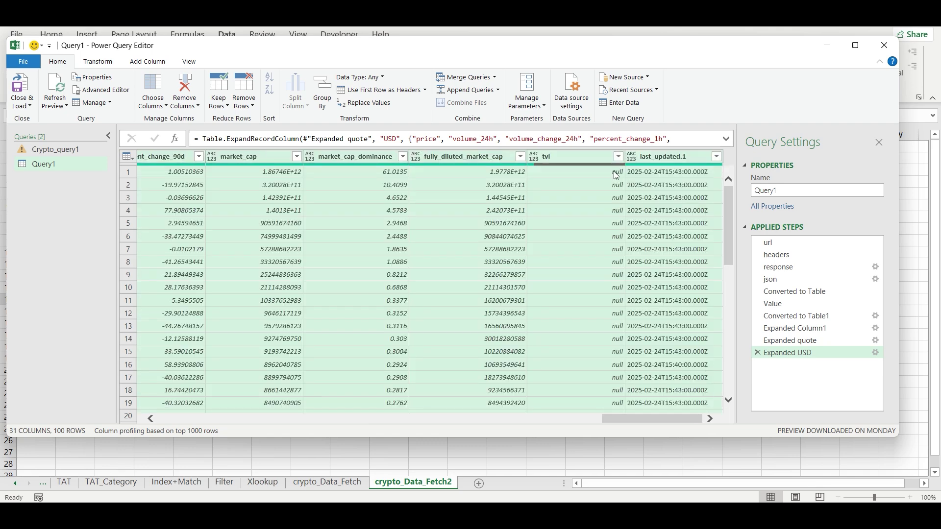
pyautogui.click(632, 157)
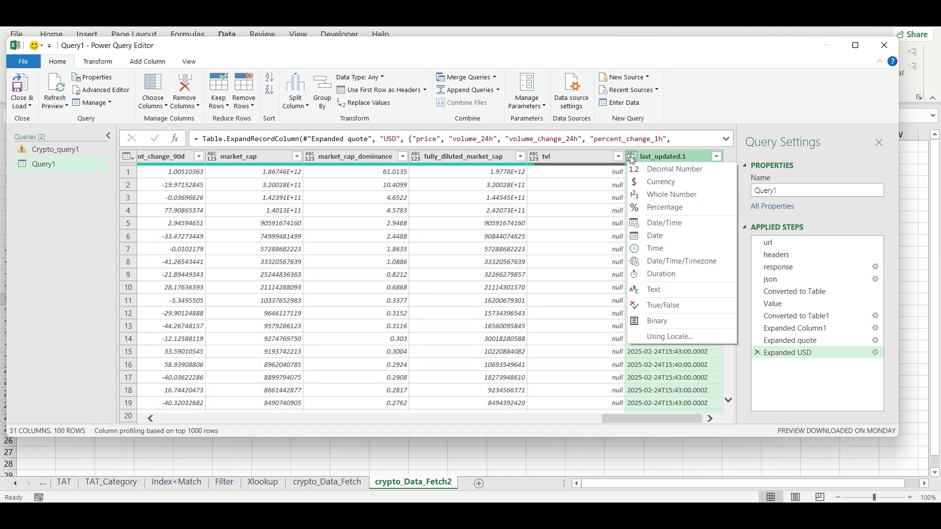
pyautogui.click(657, 224)
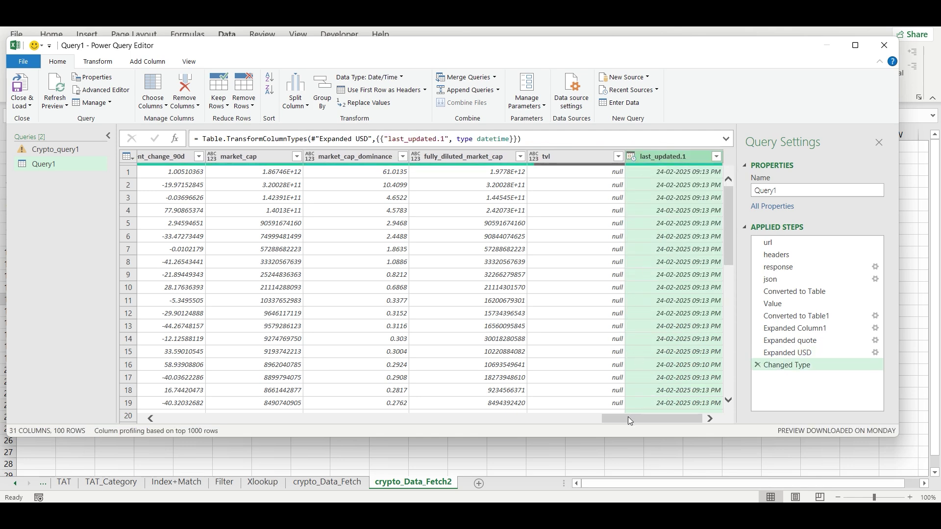
pyautogui.moveTo(631, 420); pyautogui.dragTo(423, 419)
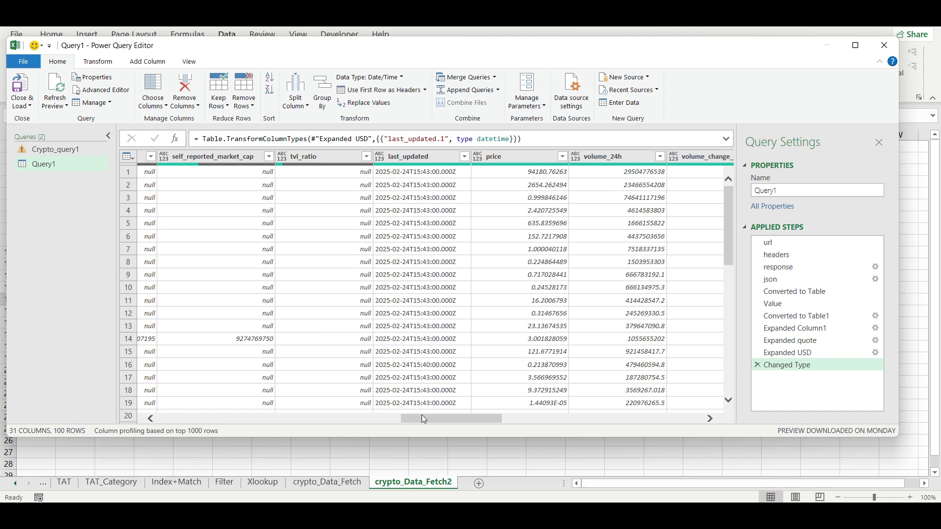
pyautogui.click(380, 157)
pyautogui.click(439, 225)
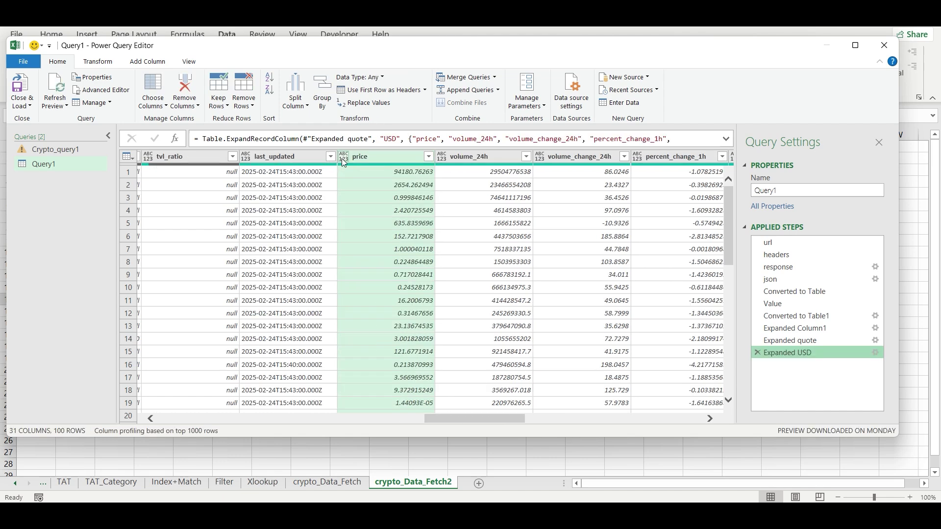
# Set the price column's data type to Decimal Number and check the type choices for the volume_change_24h column
pyautogui.click(343, 157)
pyautogui.click(406, 169)
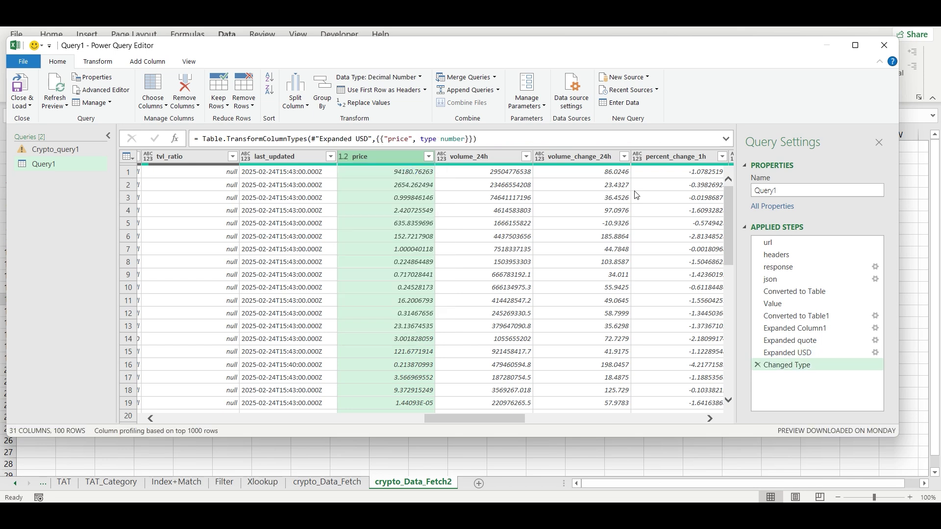
pyautogui.click(537, 159)
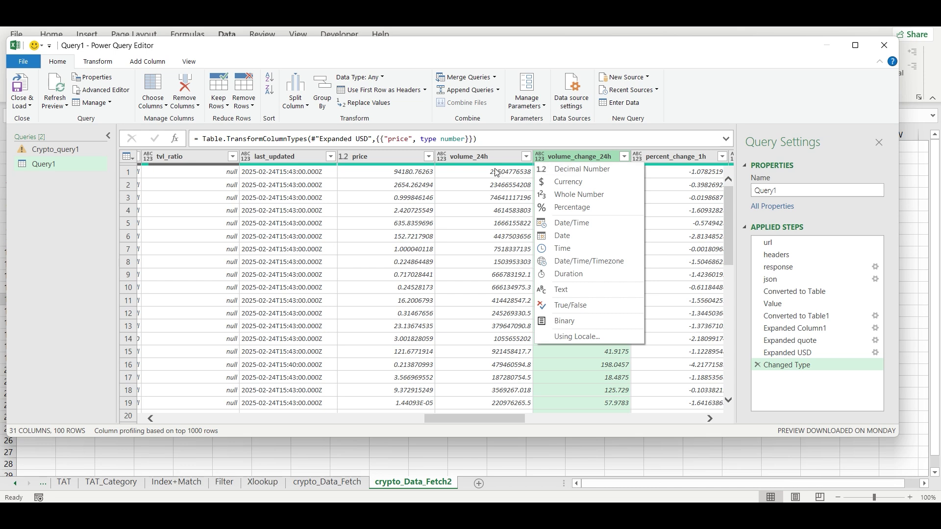
pyautogui.click(472, 161)
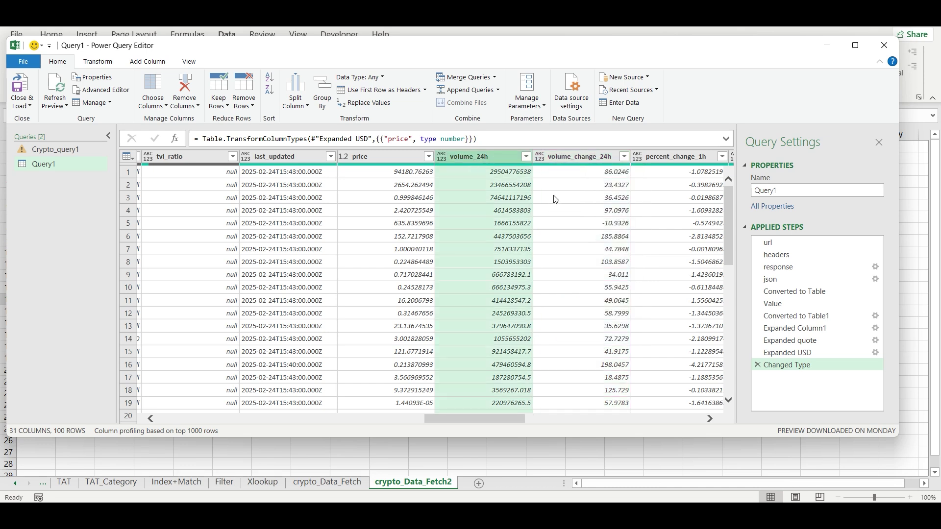
pyautogui.click(554, 198)
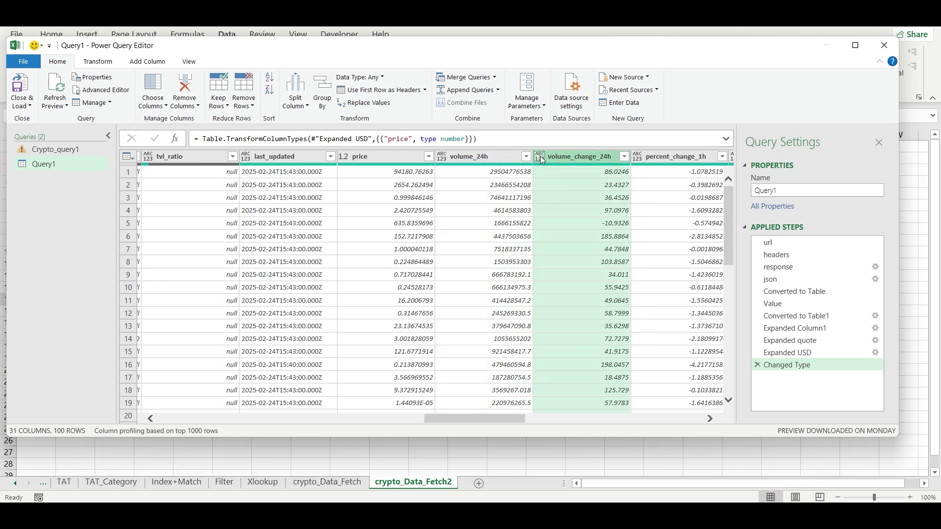
# Set the volume_change_24h column's data type to Decimal Number and the date_added column's data type to Date/Time
pyautogui.click(541, 159)
pyautogui.click(554, 181)
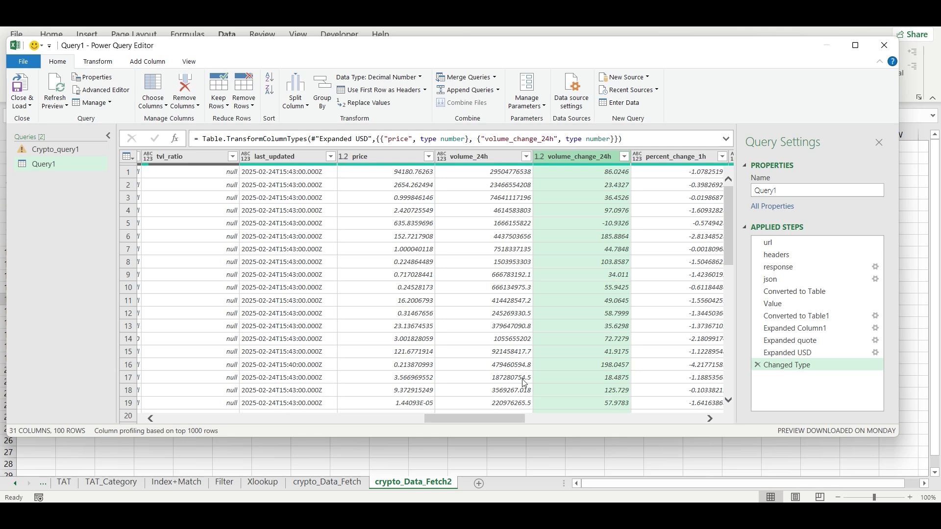
pyautogui.moveTo(498, 420); pyautogui.dragTo(202, 430)
pyautogui.click(476, 157)
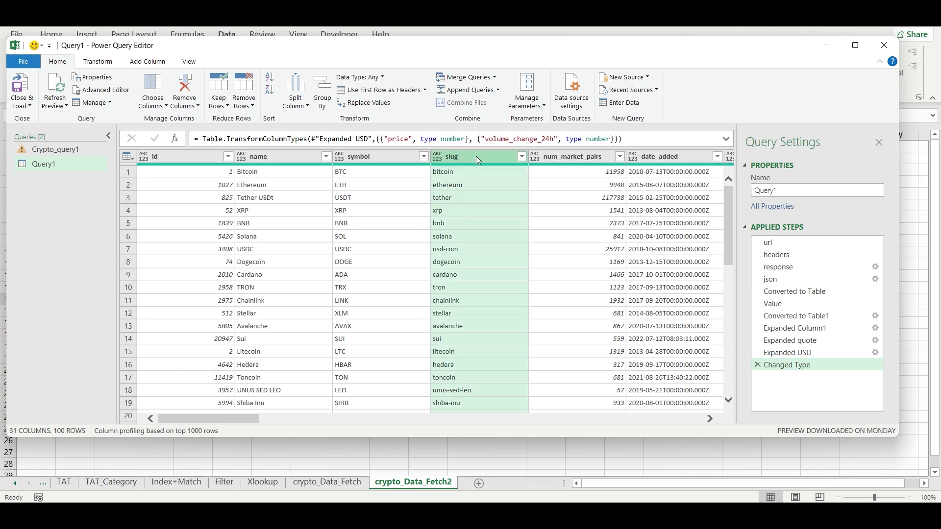
pyautogui.rightClick(476, 157)
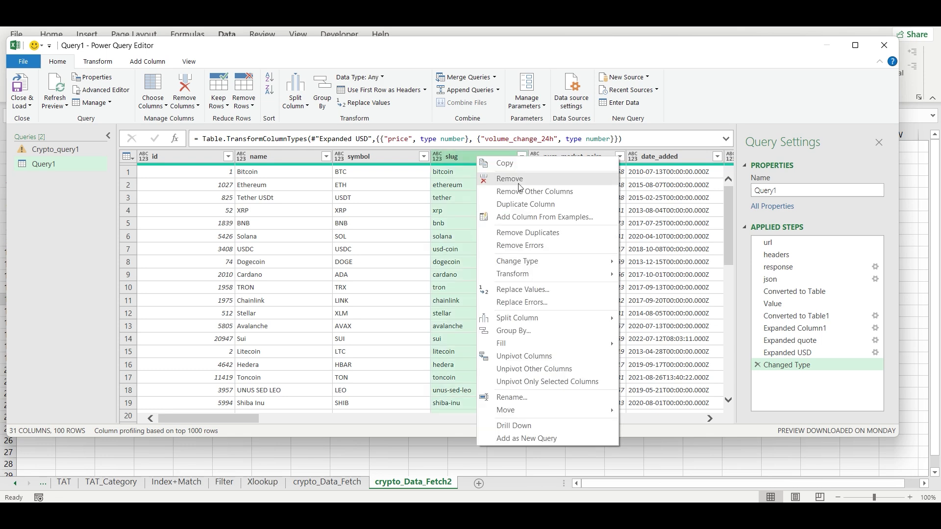
pyautogui.click(654, 146)
pyautogui.click(632, 157)
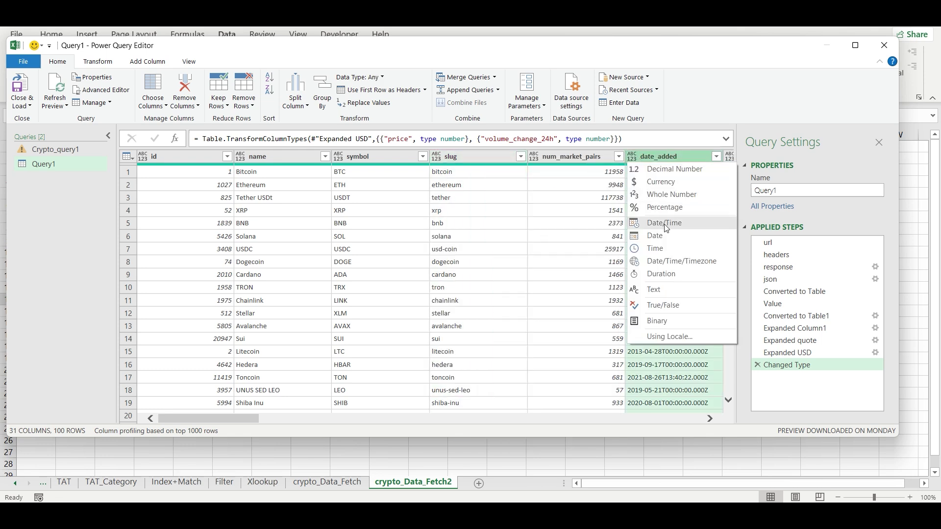
pyautogui.click(665, 224)
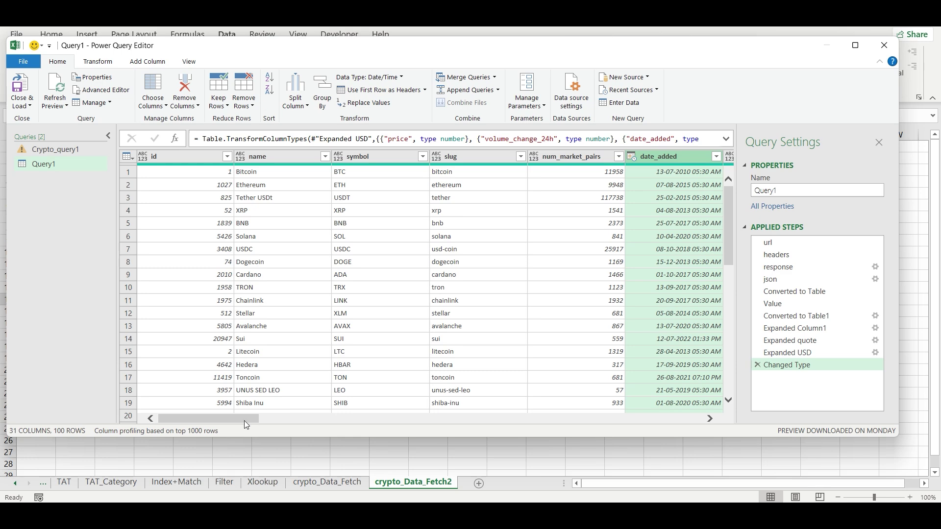
pyautogui.moveTo(245, 419); pyautogui.dragTo(223, 414)
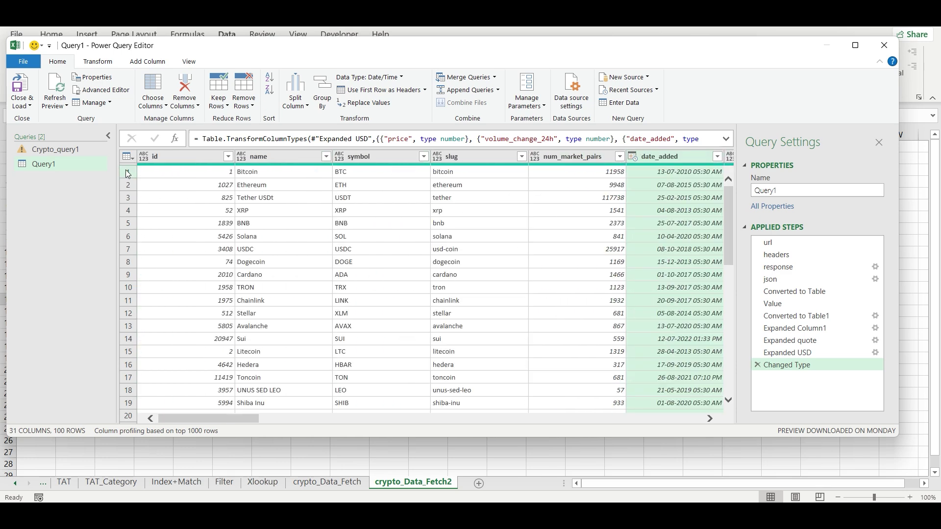
# Load the query as a table into the existing worksheet crypto_Data_Fetch2, starting at cell A1
pyautogui.click(22, 106)
pyautogui.click(74, 139)
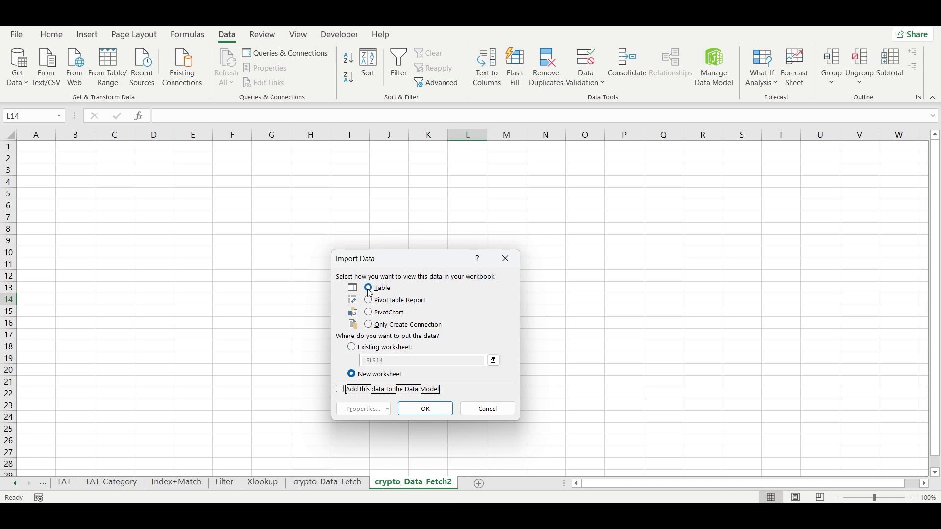
pyautogui.click(351, 347)
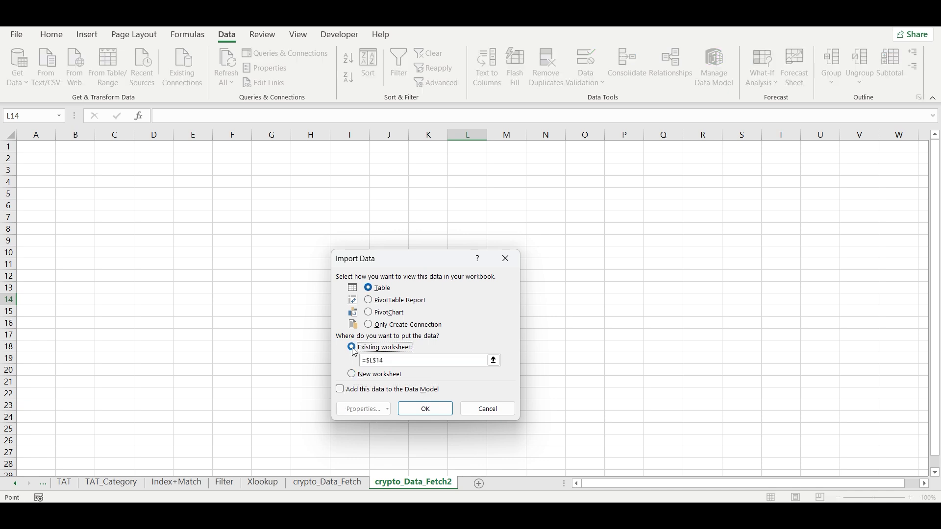
pyautogui.click(36, 154)
pyautogui.click(39, 147)
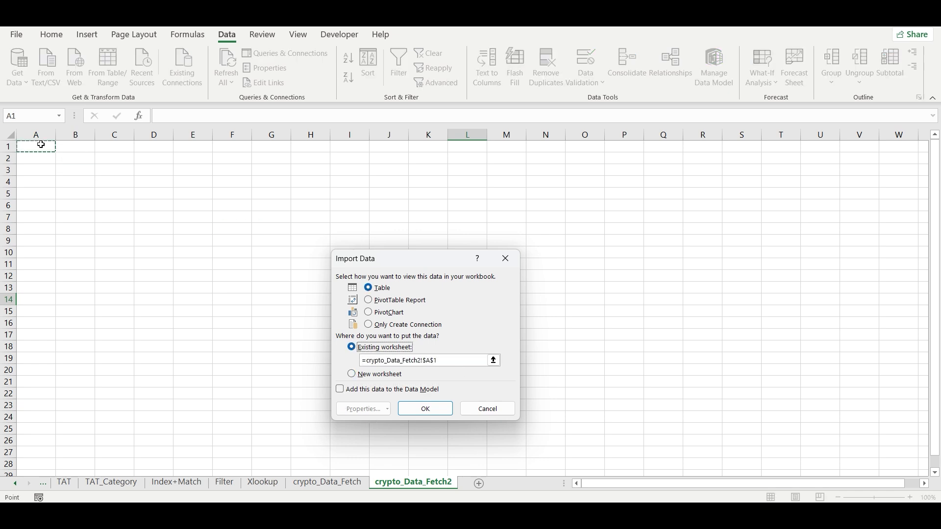
pyautogui.click(426, 410)
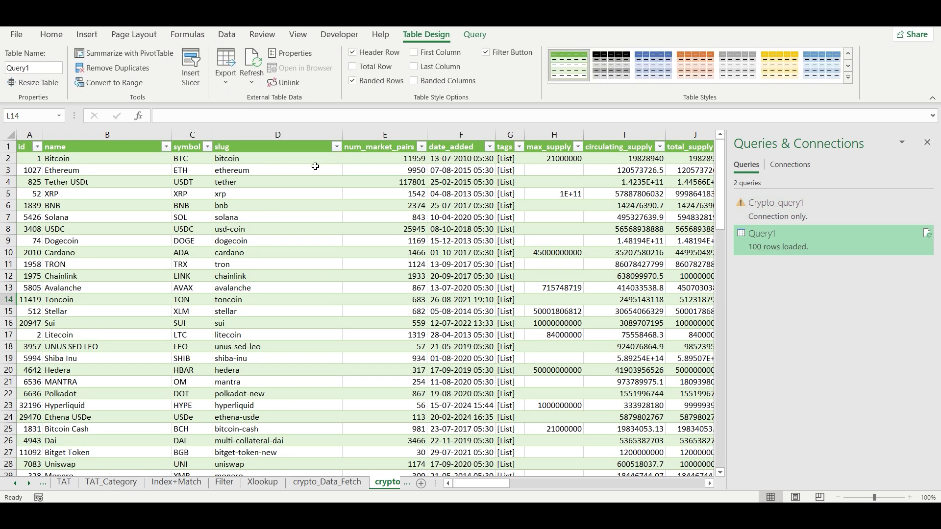
# Refresh the loaded Query1 table several times from cells in its price and volume columns to fetch current market data
pyautogui.click(260, 197)
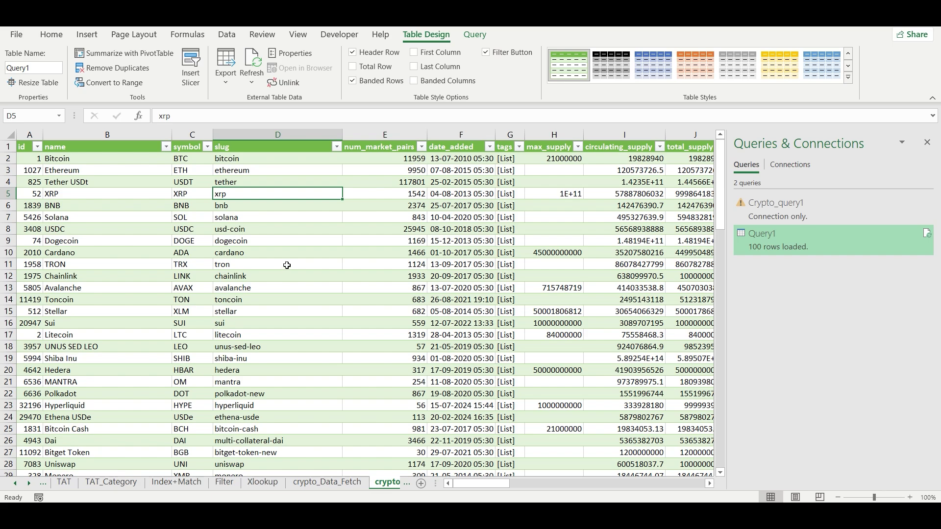
pyautogui.moveTo(496, 484); pyautogui.dragTo(608, 499)
pyautogui.rightClick(539, 186)
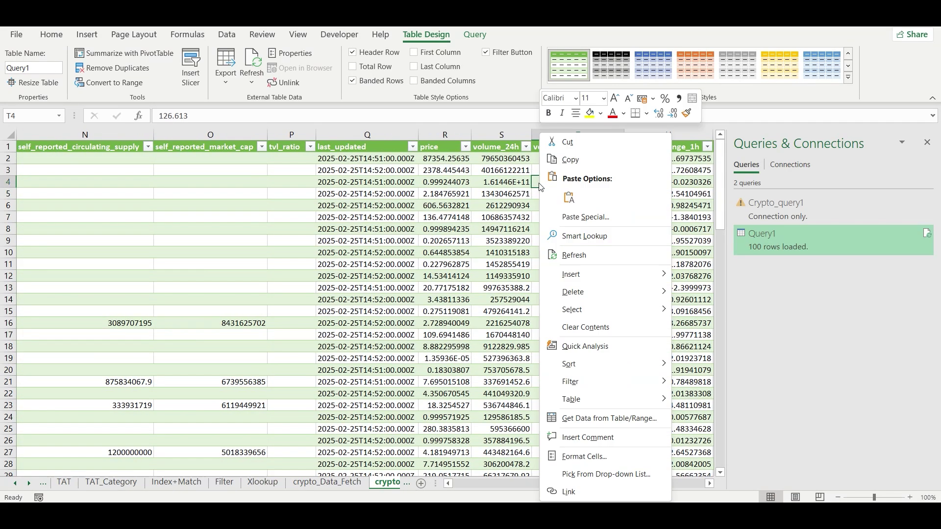
pyautogui.click(613, 255)
pyautogui.rightClick(493, 194)
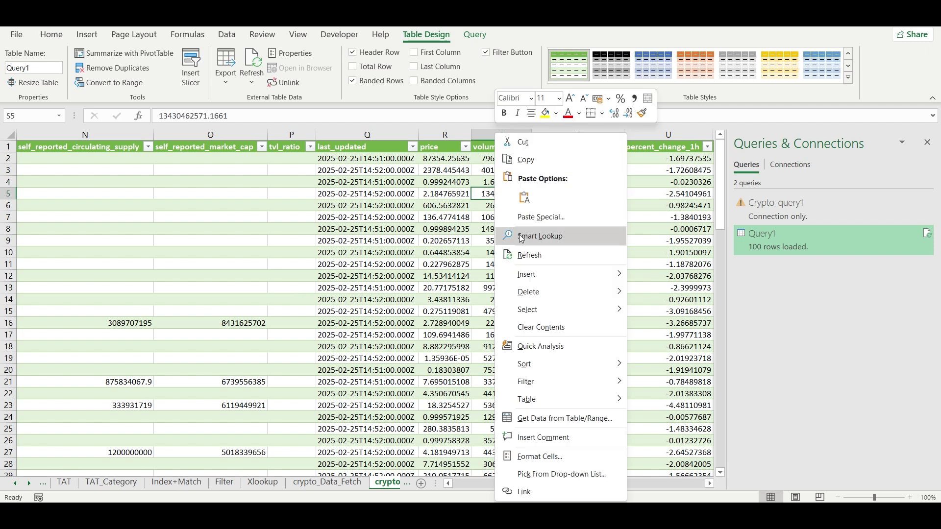
pyautogui.click(530, 260)
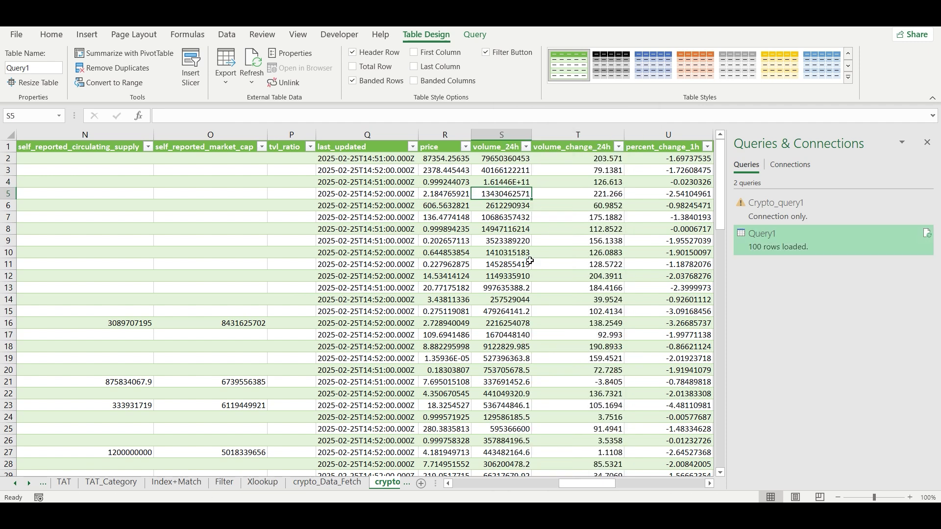
pyautogui.rightClick(551, 217)
pyautogui.click(595, 254)
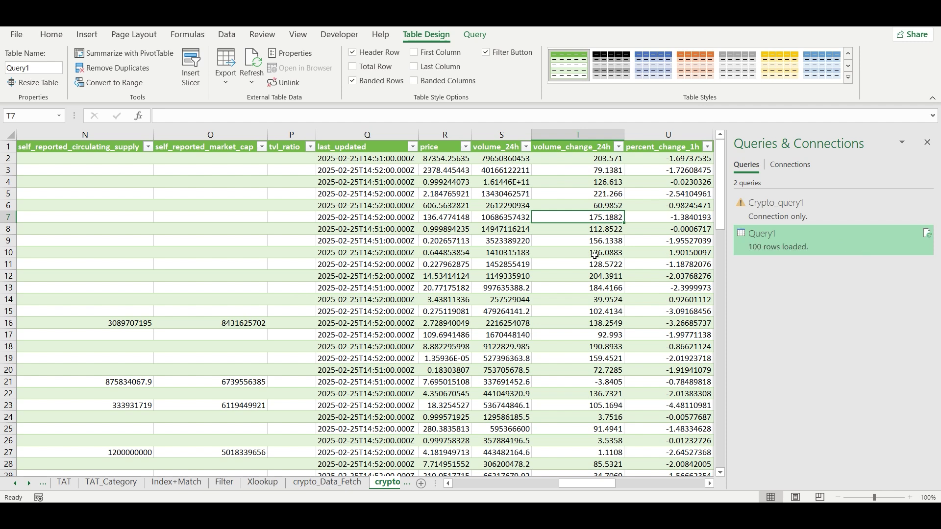
pyautogui.rightClick(454, 183)
pyautogui.click(502, 254)
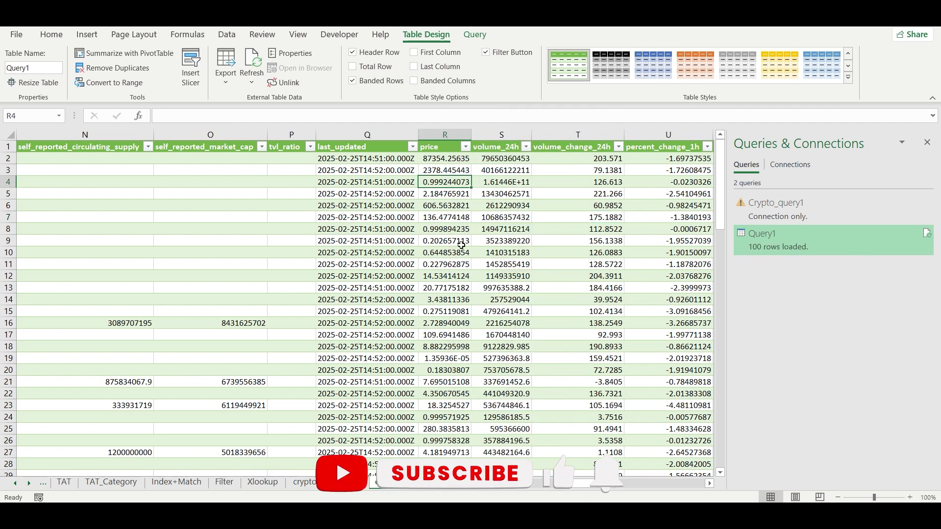
pyautogui.moveTo(580, 484); pyautogui.dragTo(457, 491)
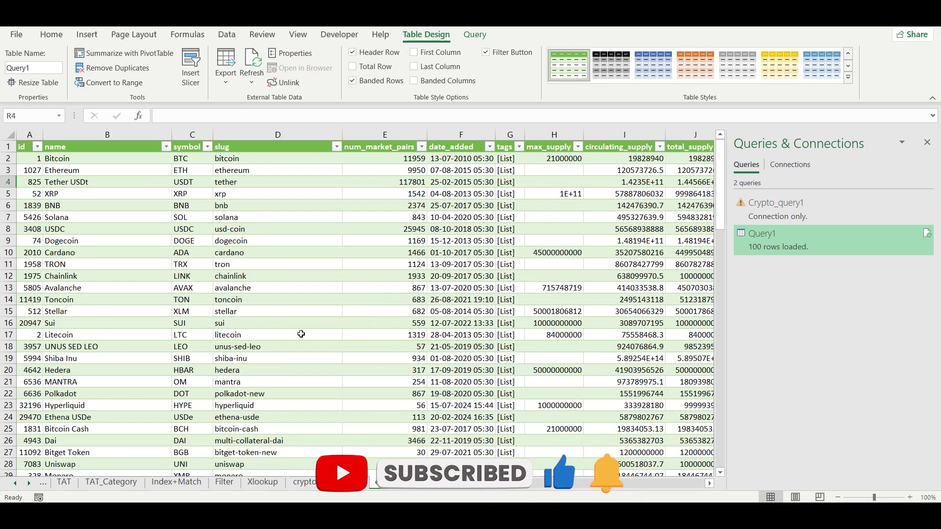
pyautogui.click(350, 296)
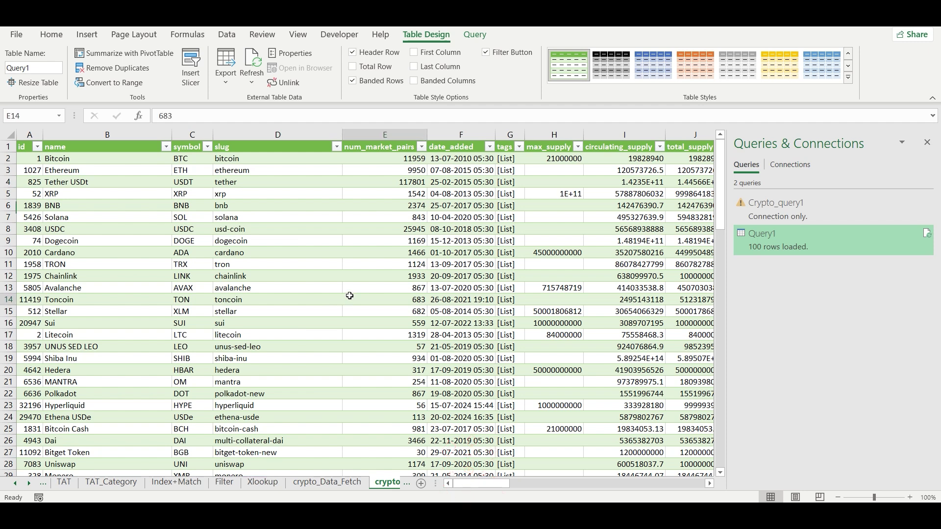
pyautogui.click(436, 263)
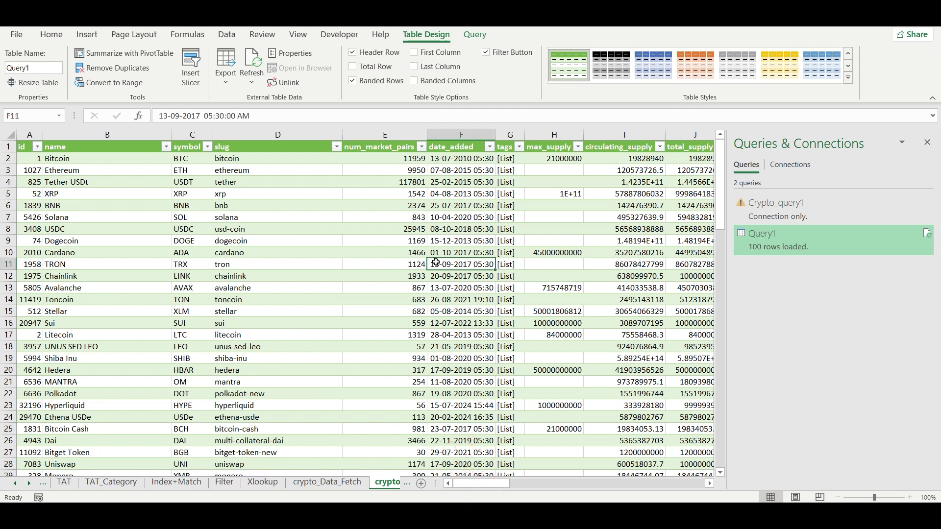